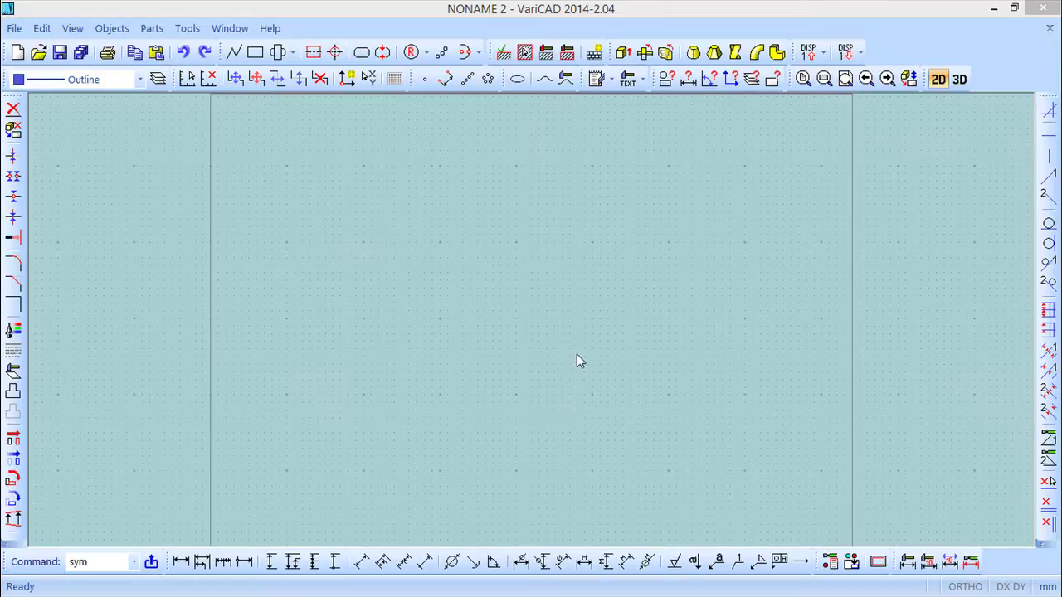
# Step: Draw a rectangle left of the drawing centre by picking two opposite corners
pyautogui.click(254, 52)
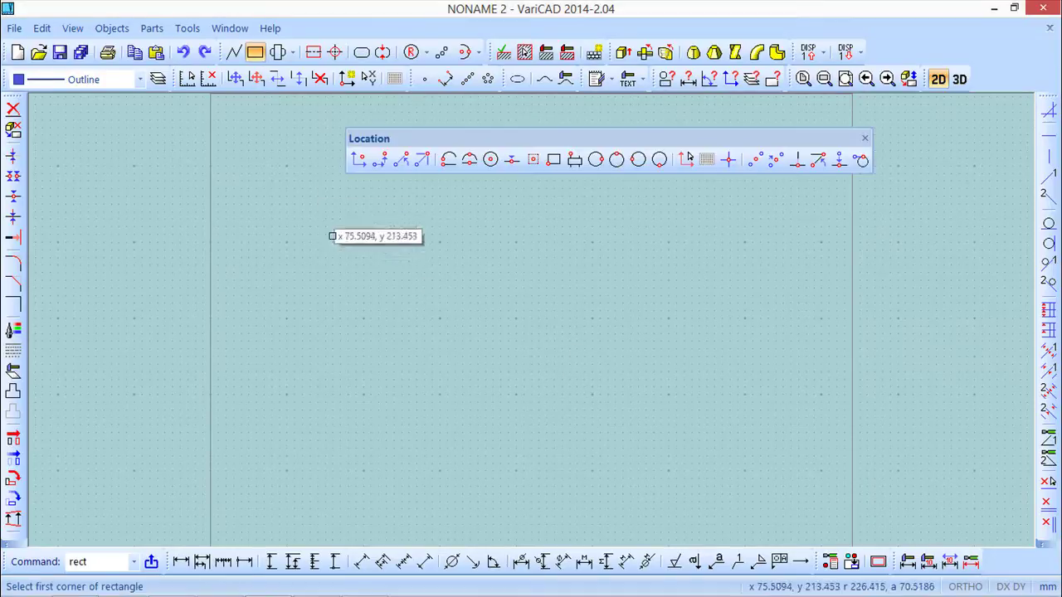
pyautogui.click(356, 279)
pyautogui.click(489, 358)
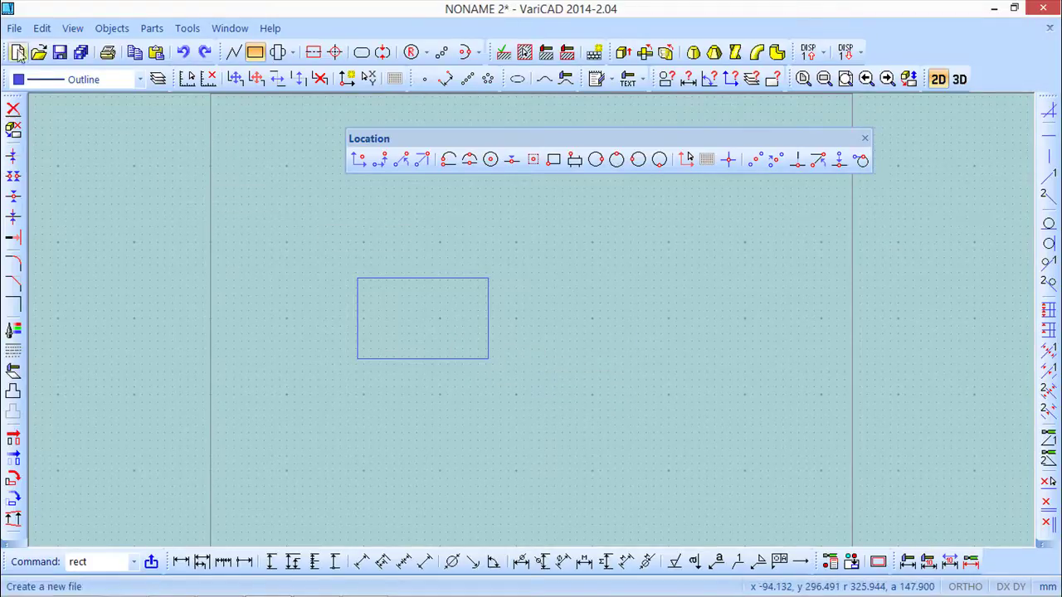
# Step: Review the Save As file type list, then cancel without saving the drawing
pyautogui.click(15, 28)
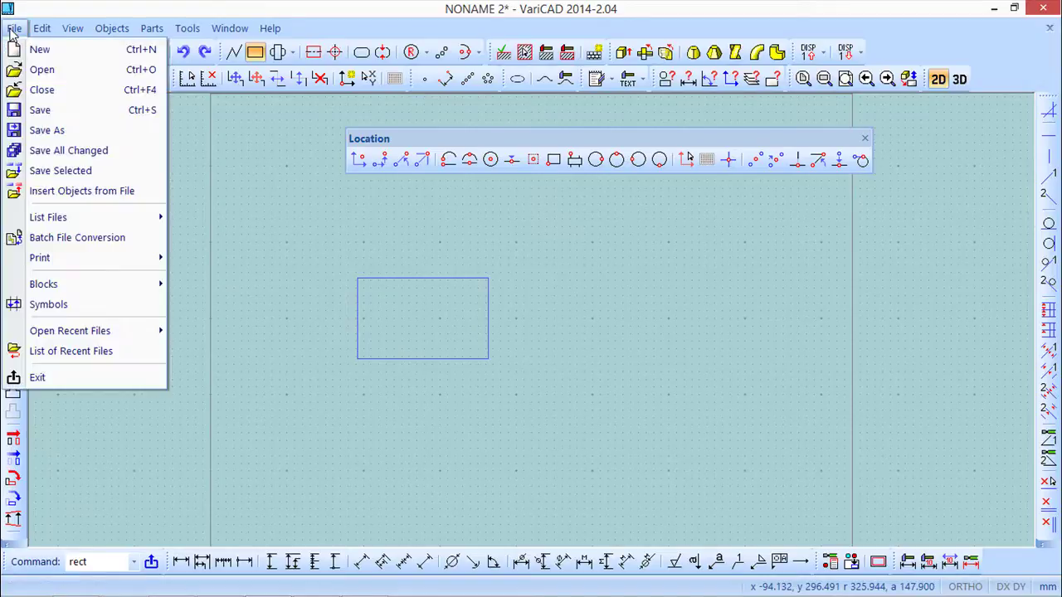
pyautogui.click(54, 131)
pyautogui.moveTo(332, 113); pyautogui.dragTo(493, 118)
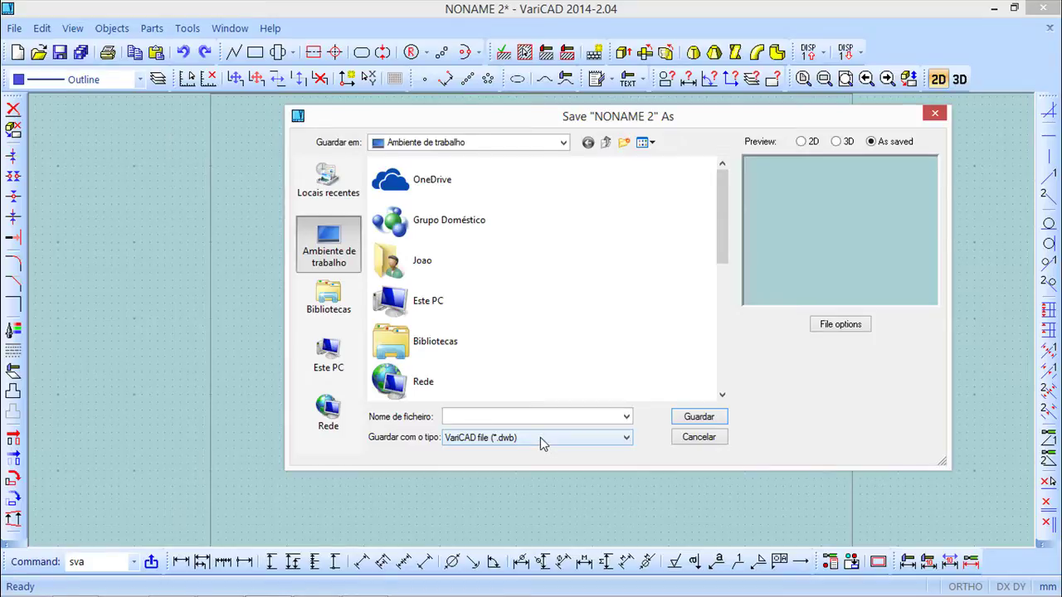
pyautogui.click(627, 440)
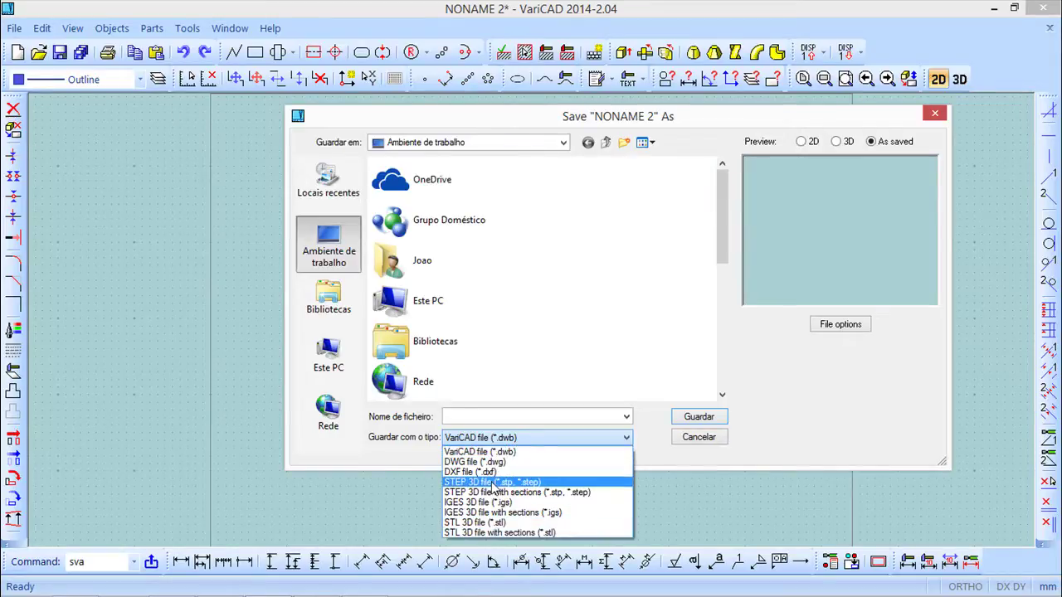
pyautogui.click(700, 446)
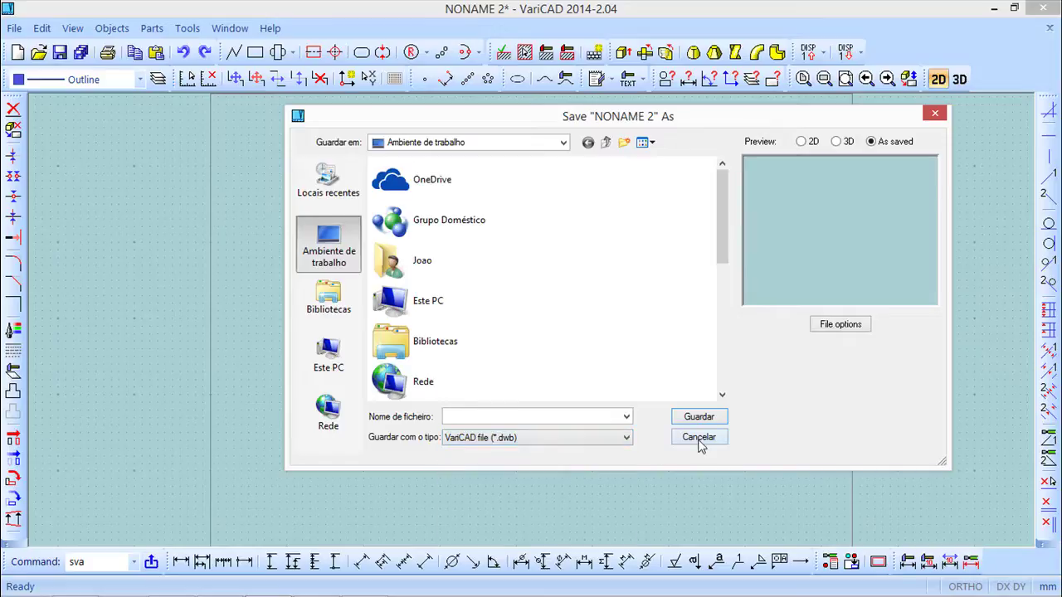
pyautogui.click(700, 445)
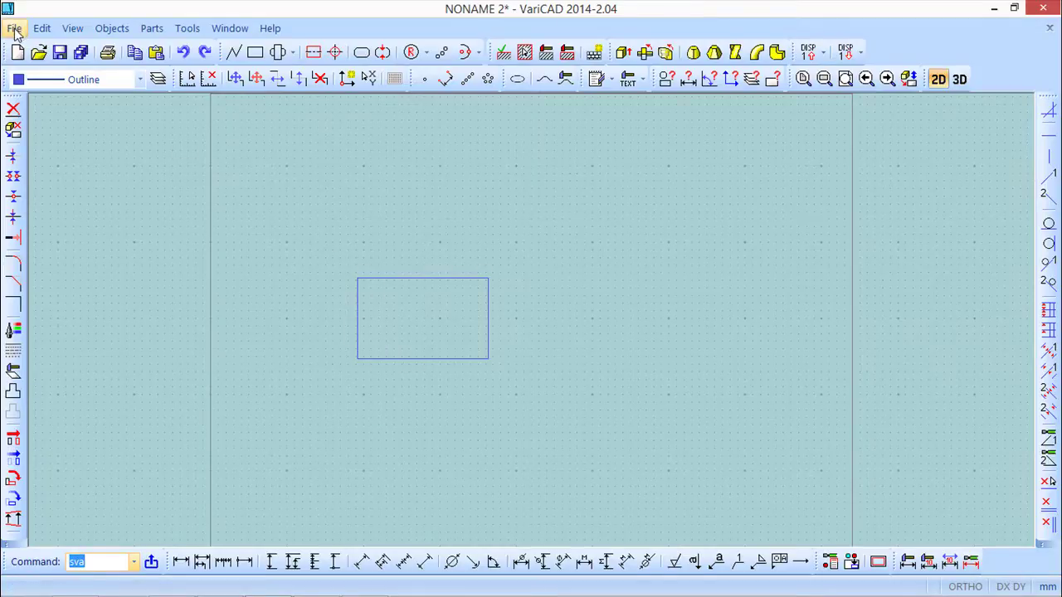
# Step: Insert the 'test' valve symbol from the symbol library to the right of the rectangle
pyautogui.click(14, 30)
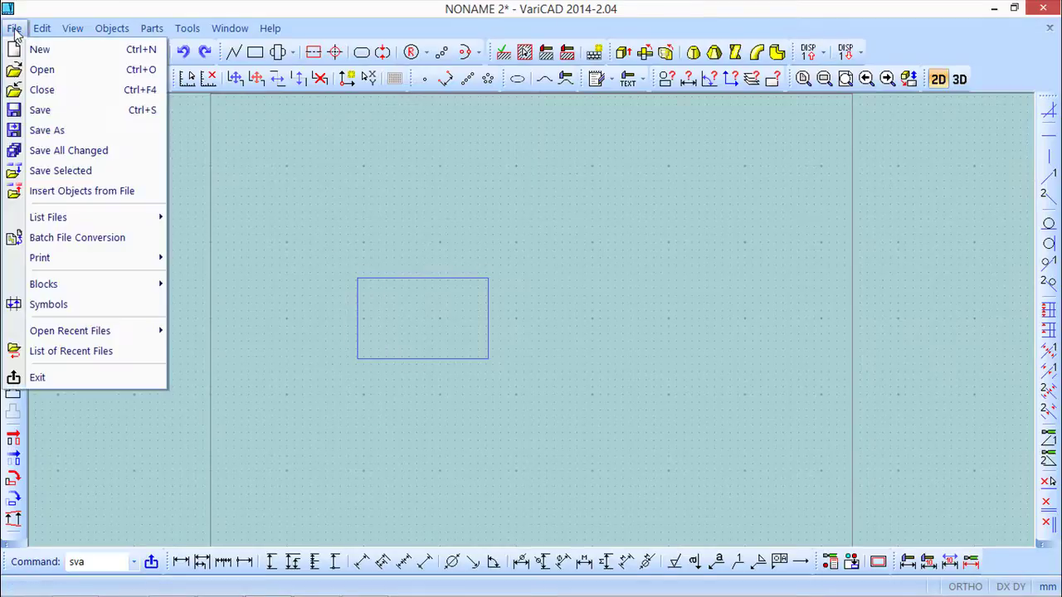
pyautogui.click(50, 305)
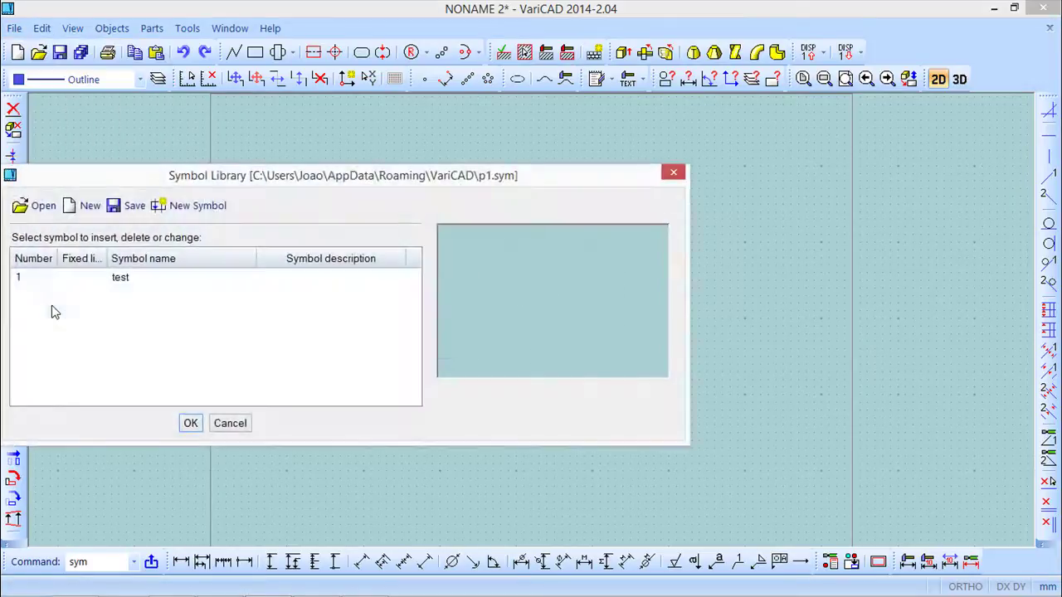
pyautogui.moveTo(146, 178); pyautogui.dragTo(262, 159)
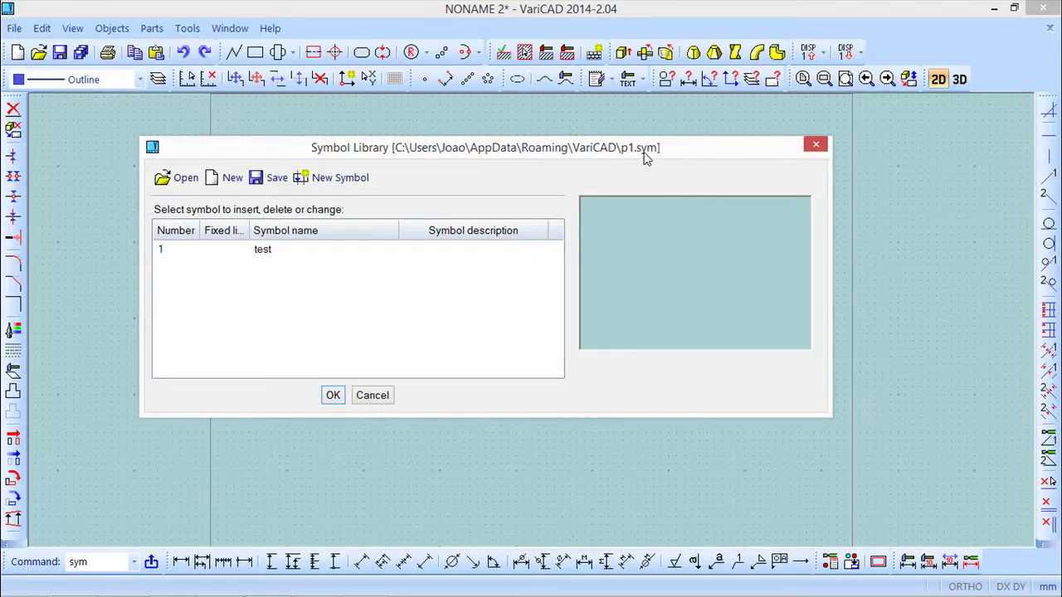
pyautogui.rightClick(267, 251)
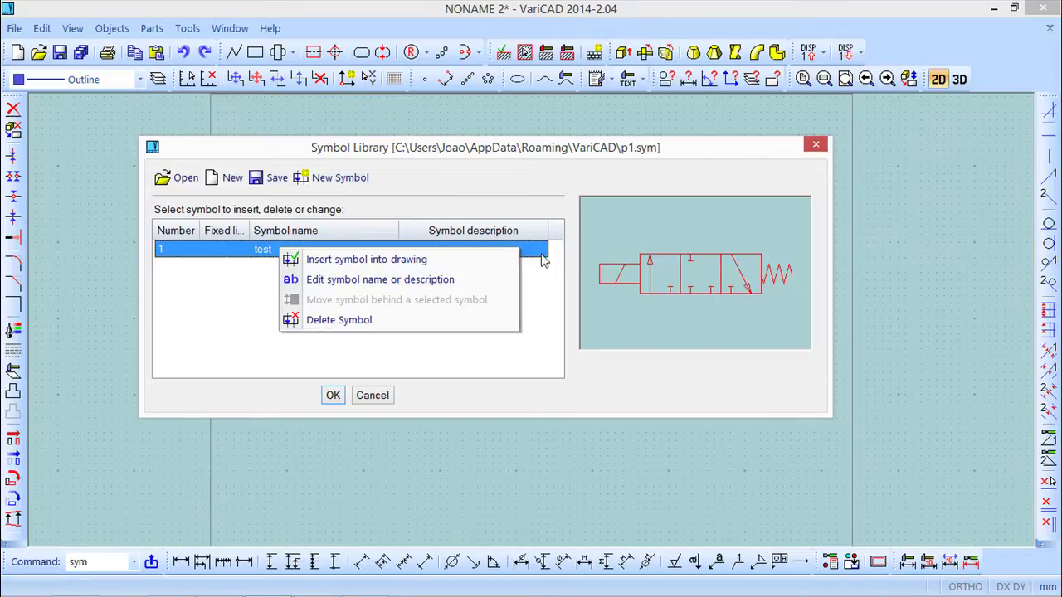
pyautogui.click(384, 261)
pyautogui.click(603, 328)
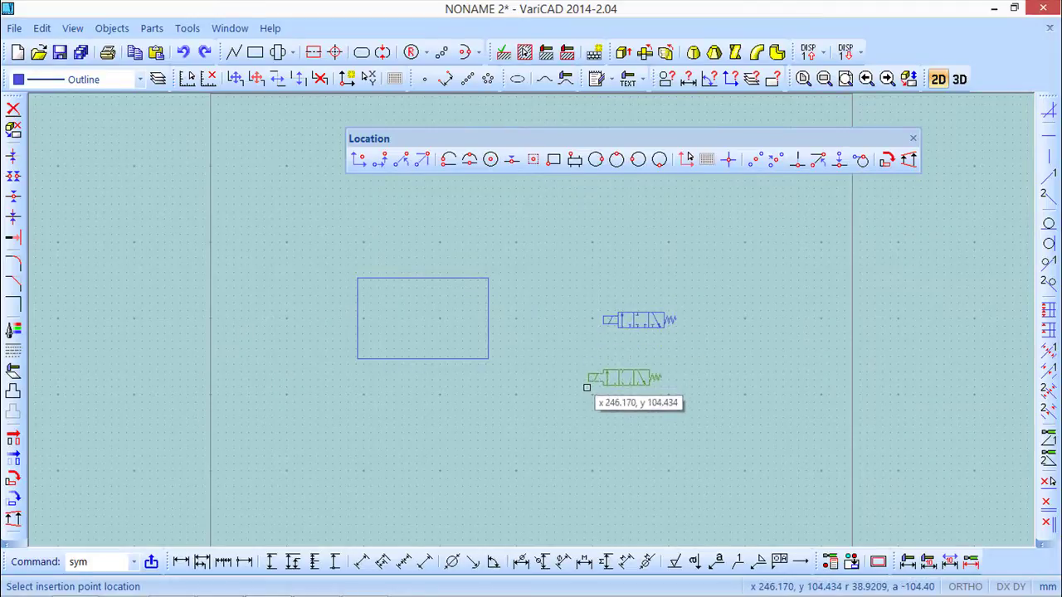
pyautogui.press('Escape')
pyautogui.press('Escape')
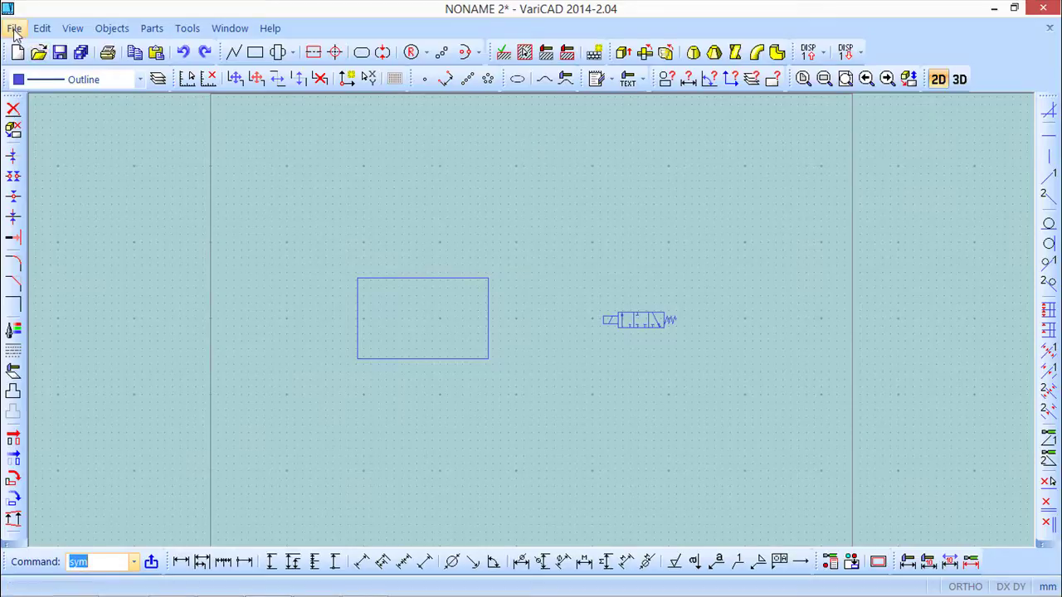
pyautogui.click(14, 29)
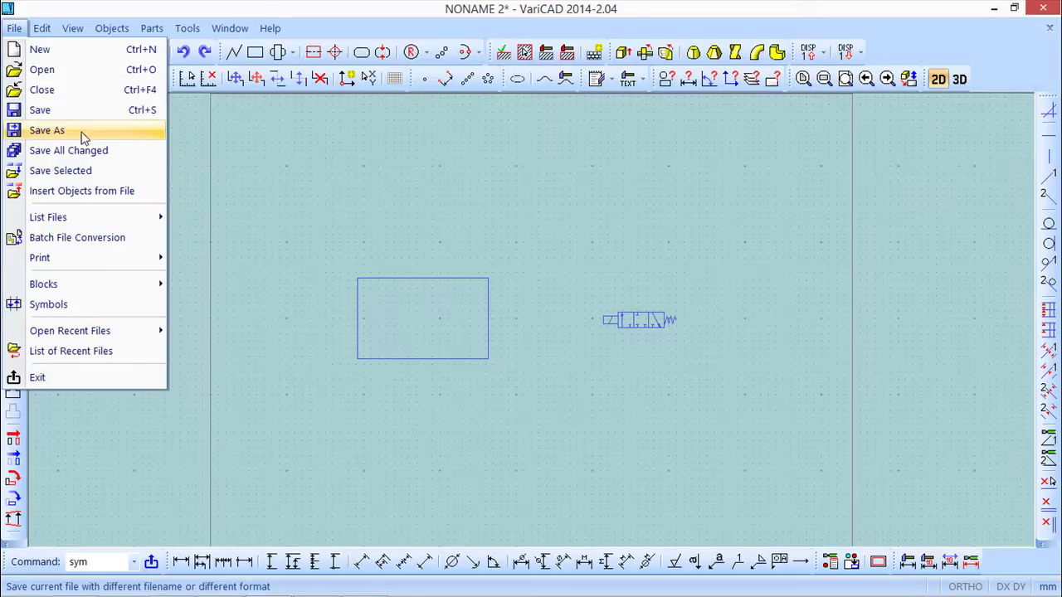
pyautogui.click(49, 131)
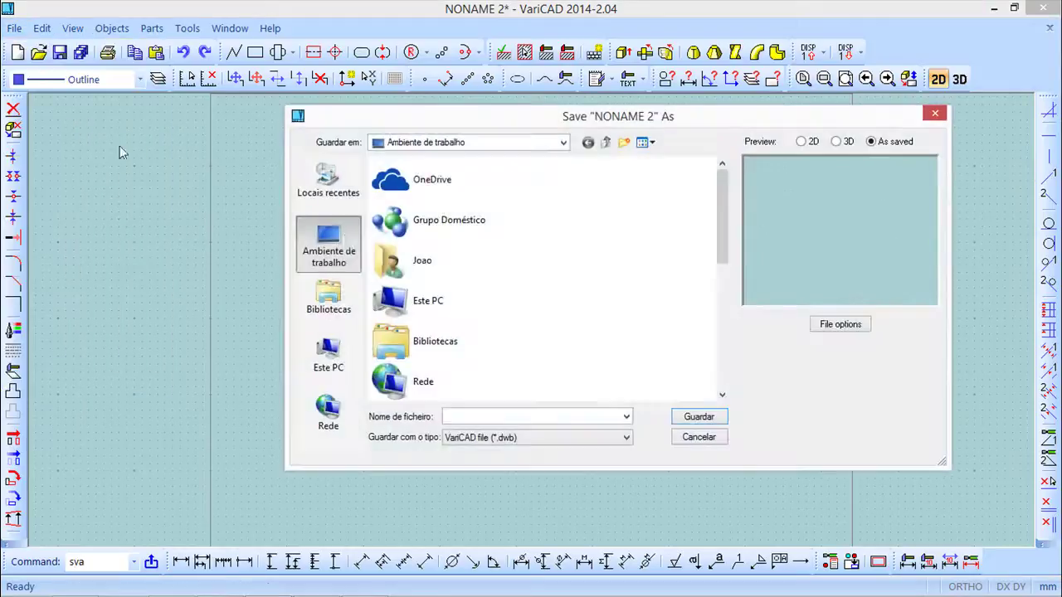
pyautogui.click(628, 439)
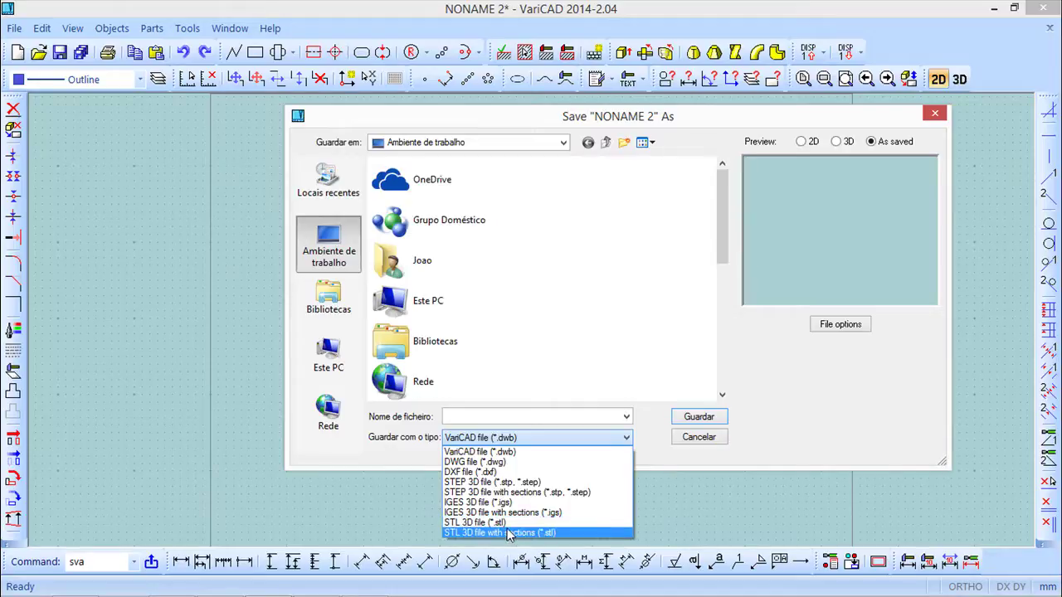
pyautogui.click(705, 442)
pyautogui.click(705, 441)
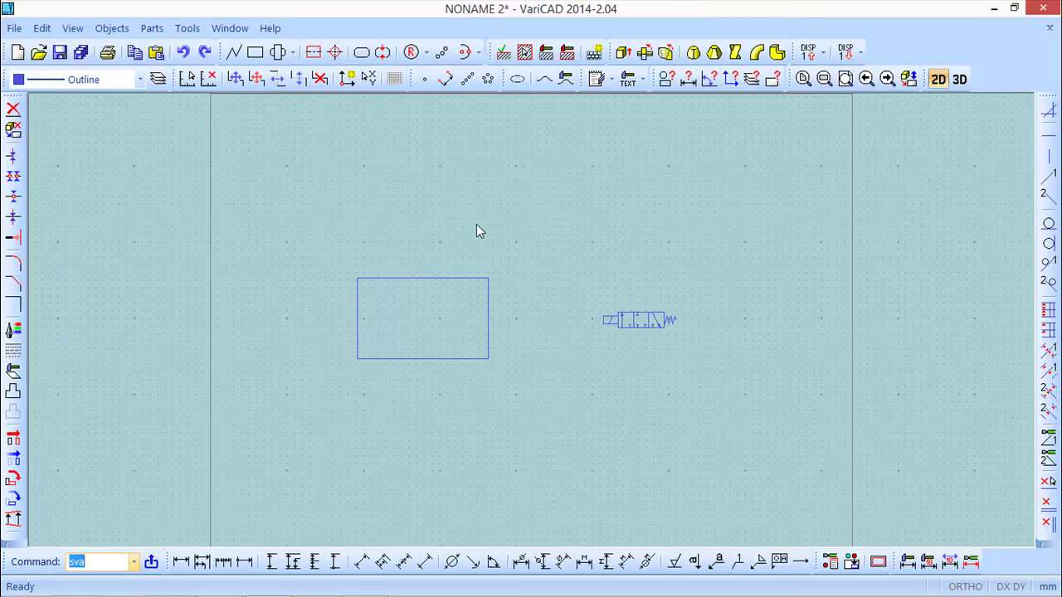
# Step: In File Conversion, set the type to STEP 3D and the output folder to the Desktop
pyautogui.click(13, 32)
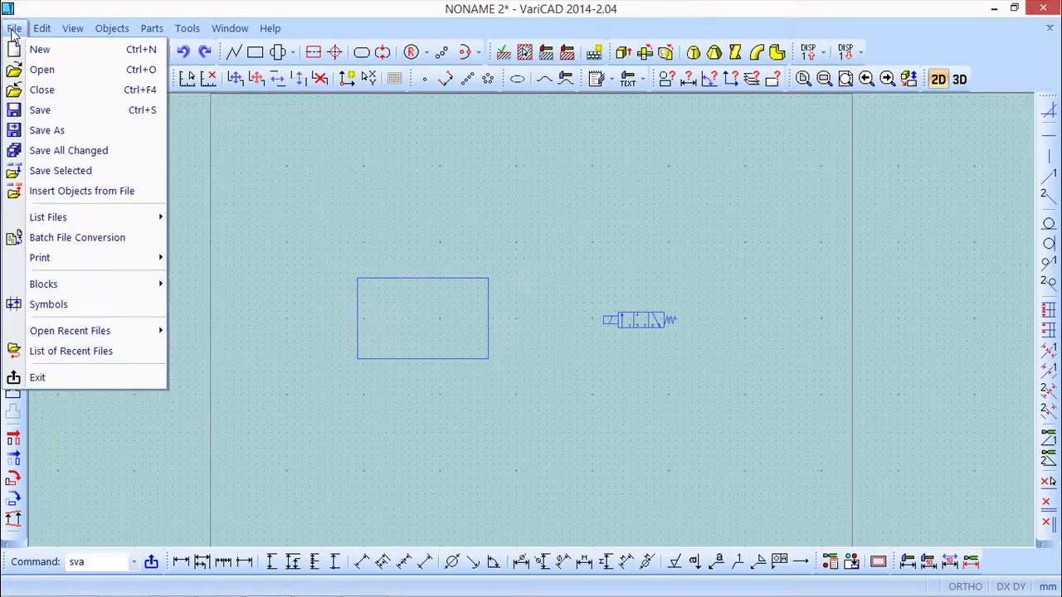
pyautogui.click(75, 238)
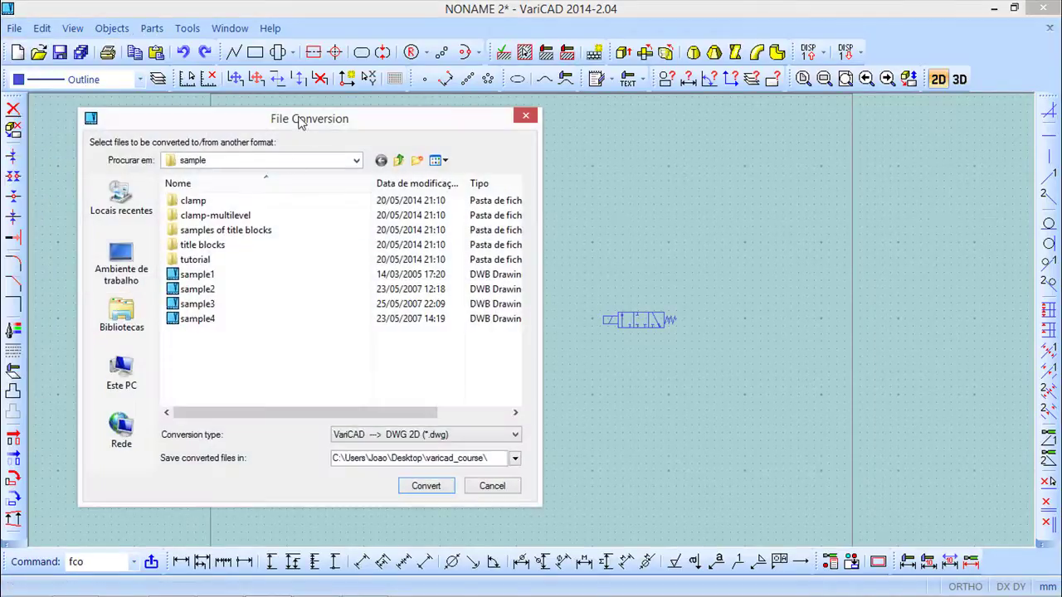
pyautogui.moveTo(312, 122); pyautogui.dragTo(354, 117)
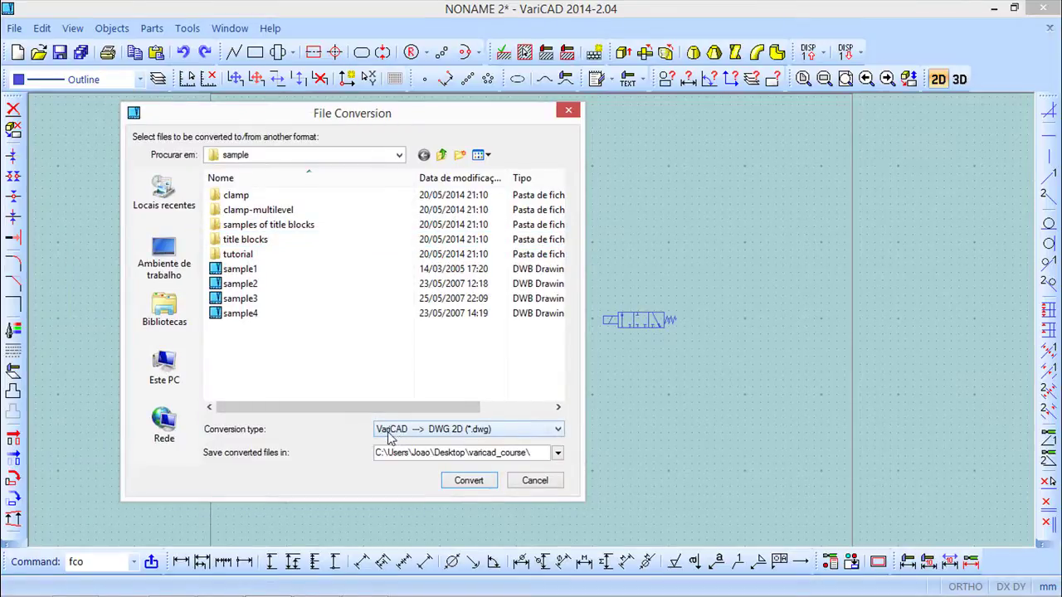
pyautogui.click(557, 430)
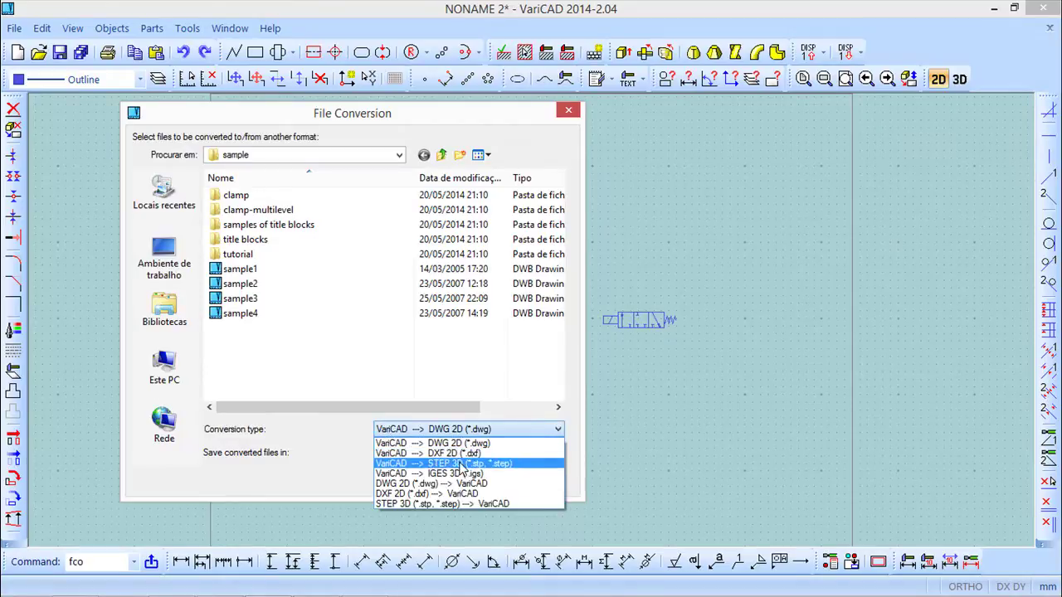
pyautogui.click(460, 465)
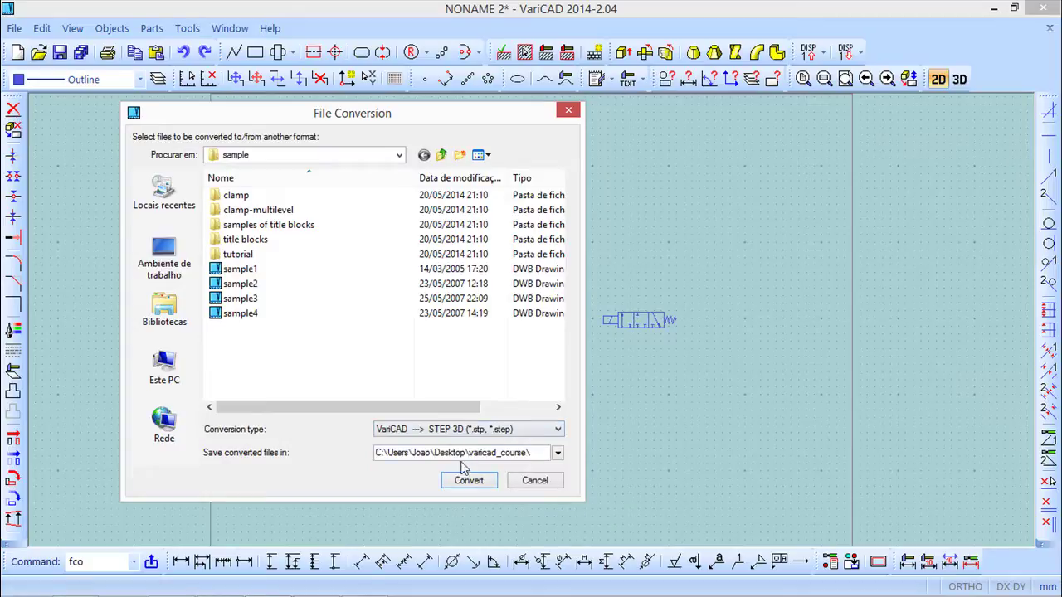
pyautogui.click(557, 454)
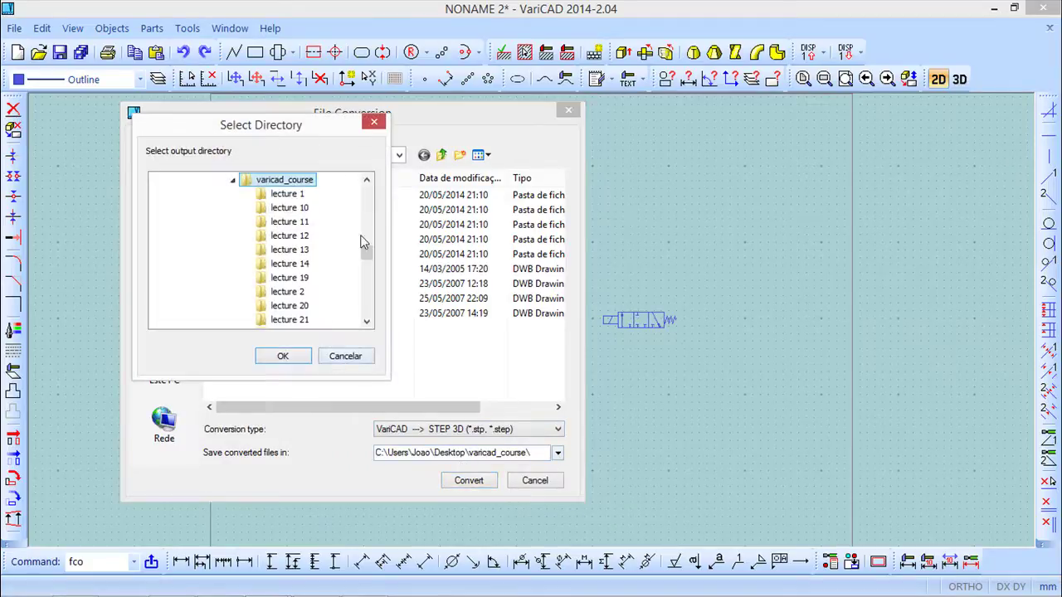
pyautogui.moveTo(365, 251); pyautogui.dragTo(361, 166)
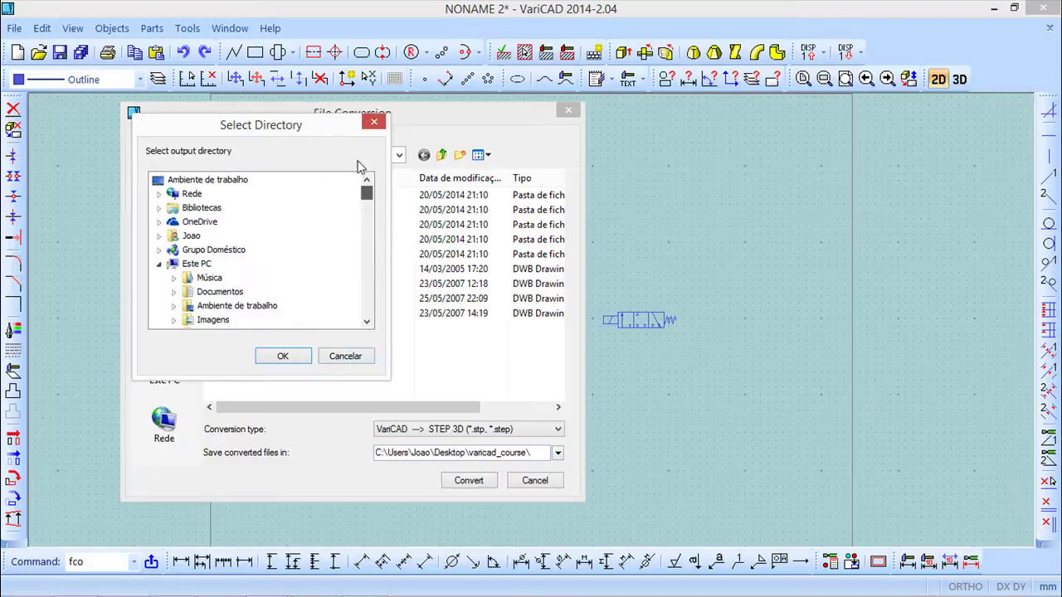
pyautogui.doubleClick(240, 181)
pyautogui.click(286, 358)
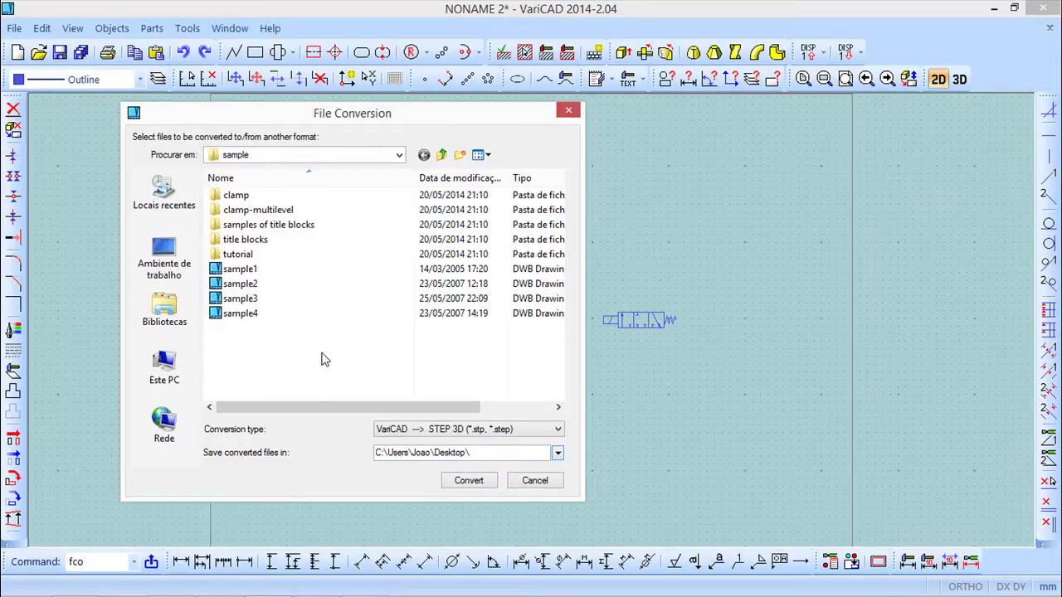
# Step: Select sample1 through sample4 and convert them to STEP files
pyautogui.click(241, 272)
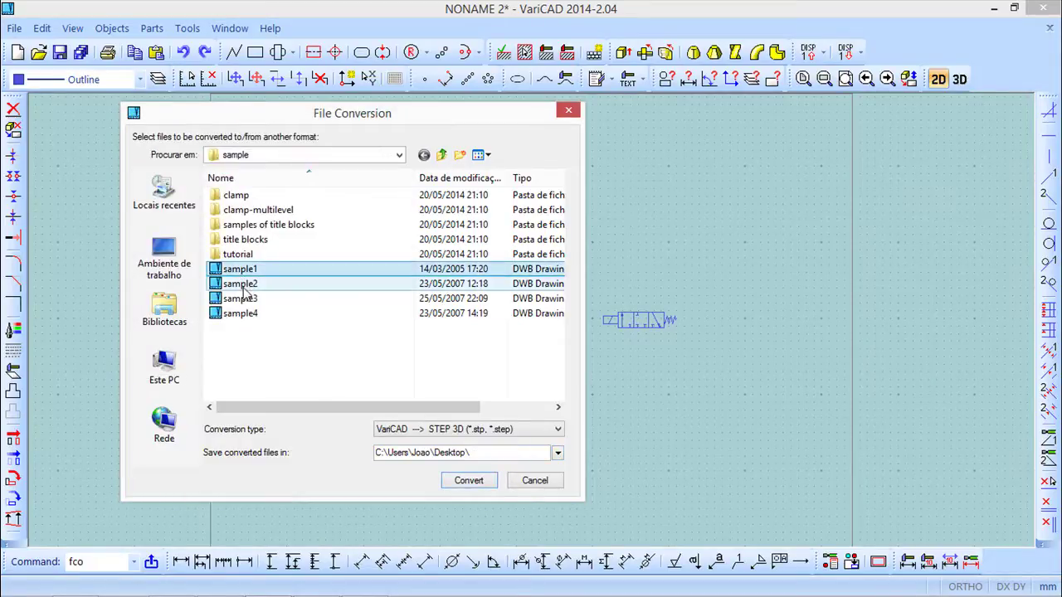
pyautogui.keyDown('shift'); pyautogui.click(243, 315); pyautogui.keyUp('shift')
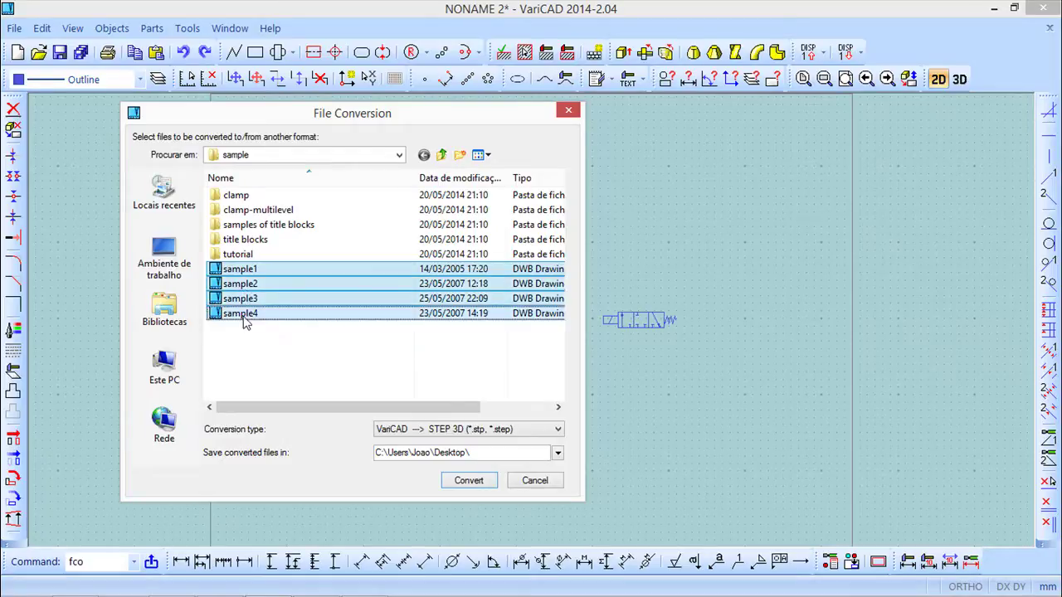
pyautogui.click(469, 481)
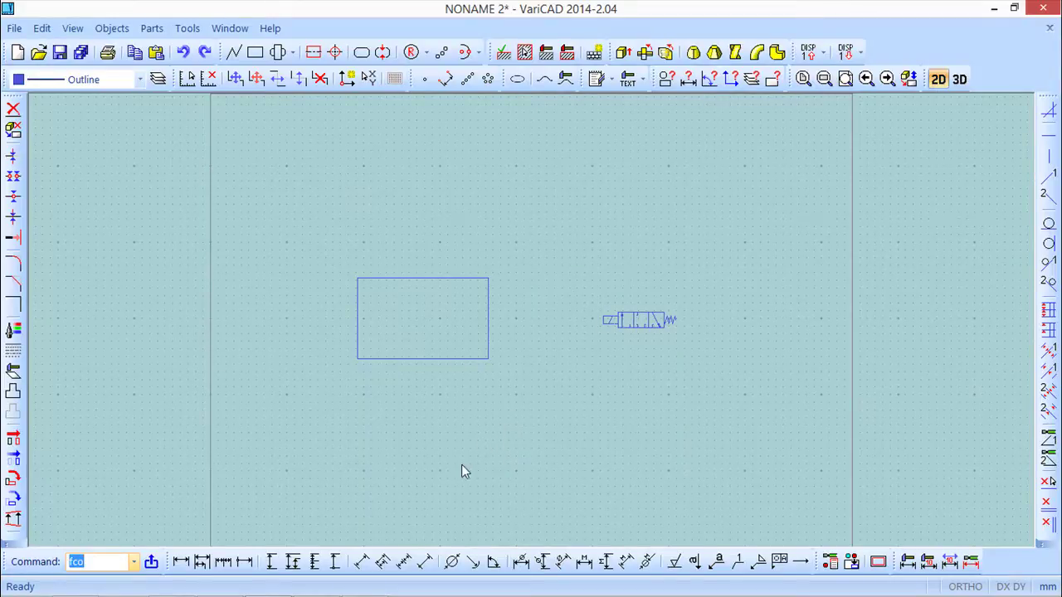
pyautogui.moveTo(356, 591)
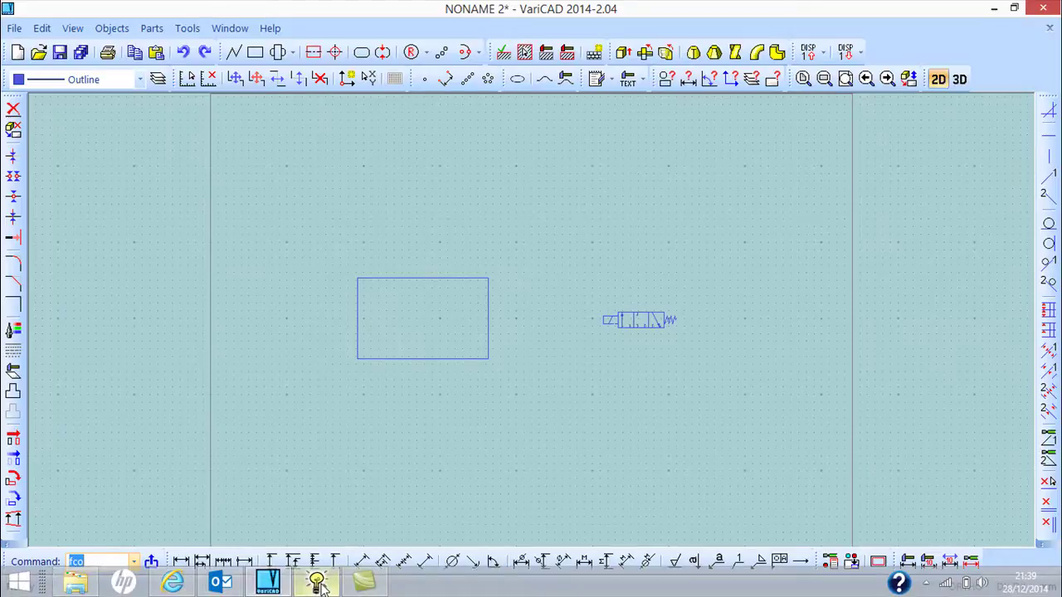
# Step: Import sample4.stp into MoI
pyautogui.click(319, 584)
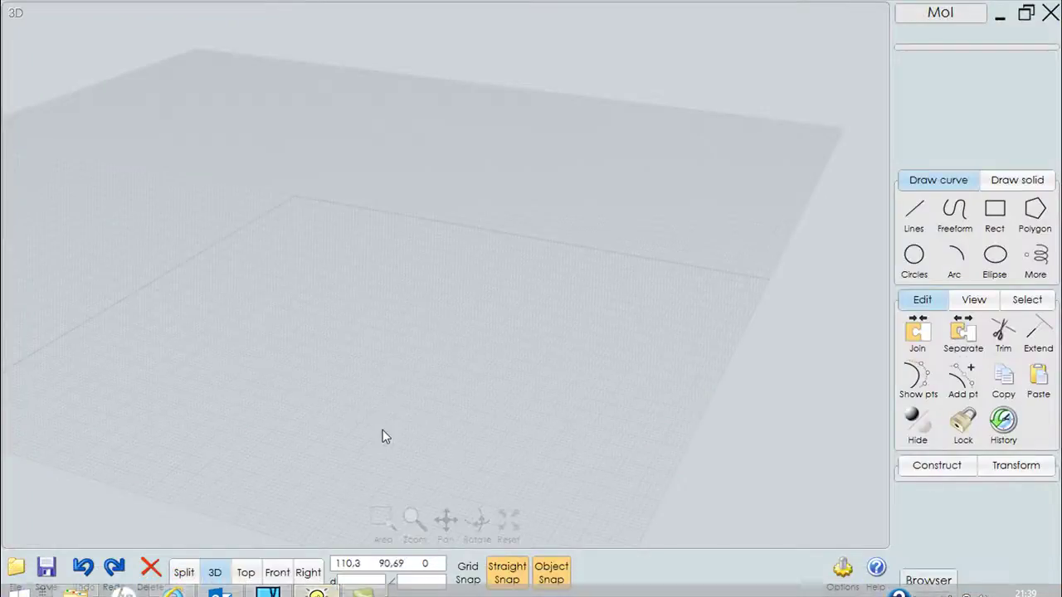
pyautogui.click(16, 567)
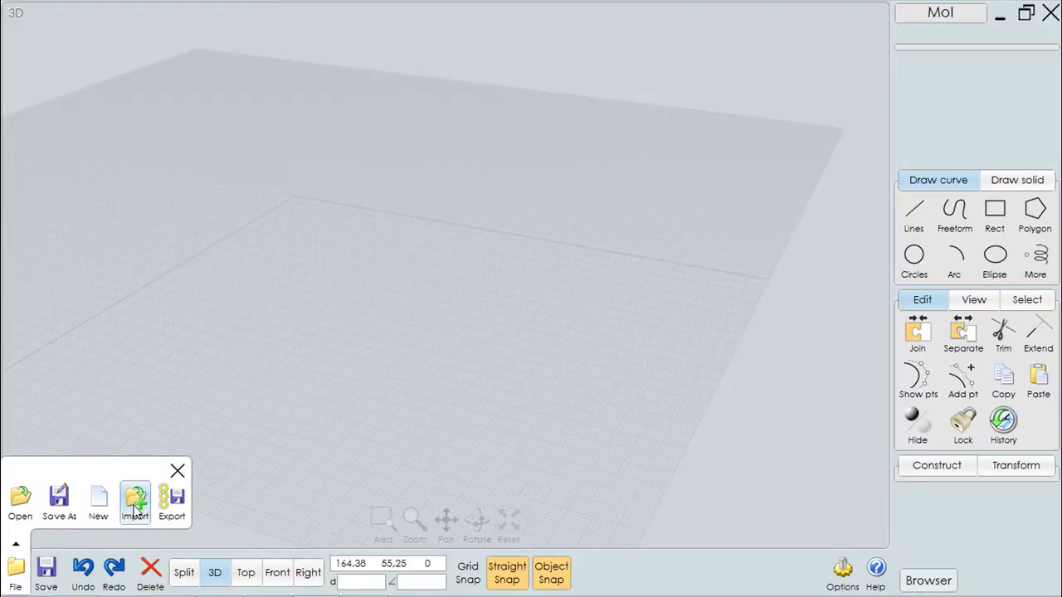
pyautogui.click(134, 510)
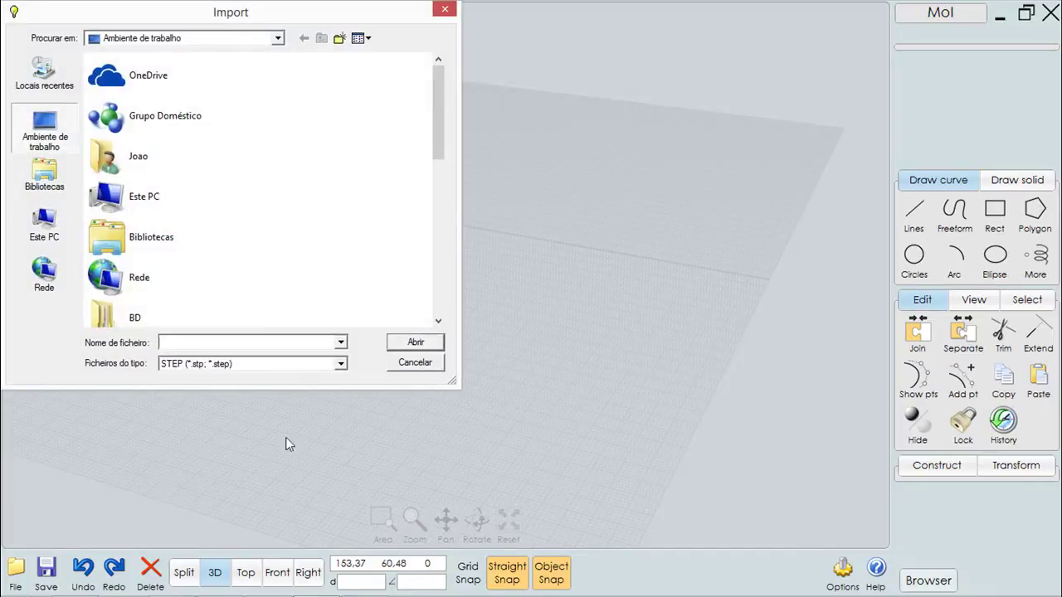
pyautogui.moveTo(438, 147); pyautogui.dragTo(437, 315)
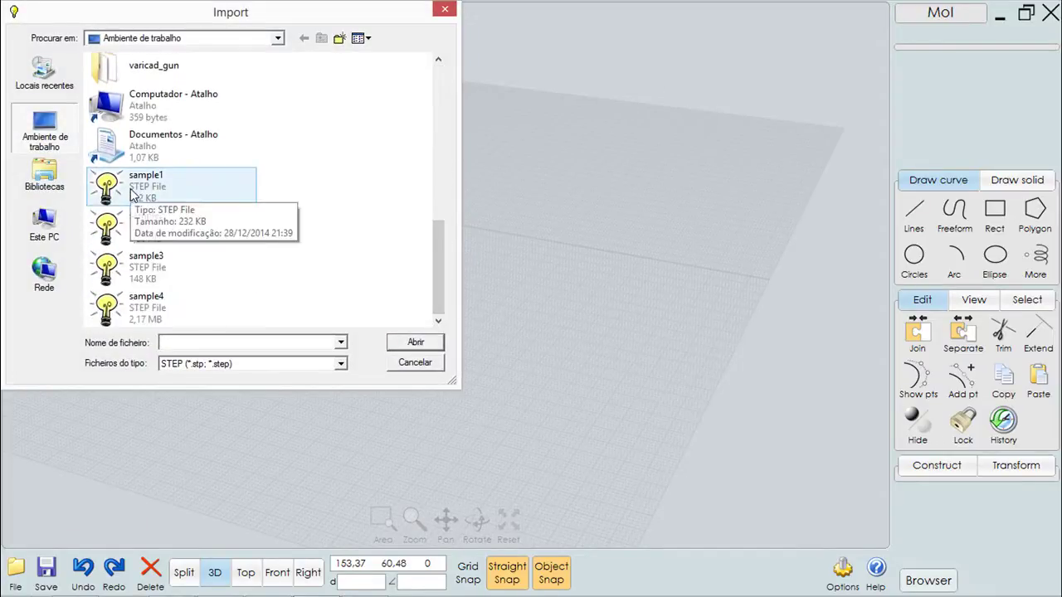
pyautogui.click(150, 307)
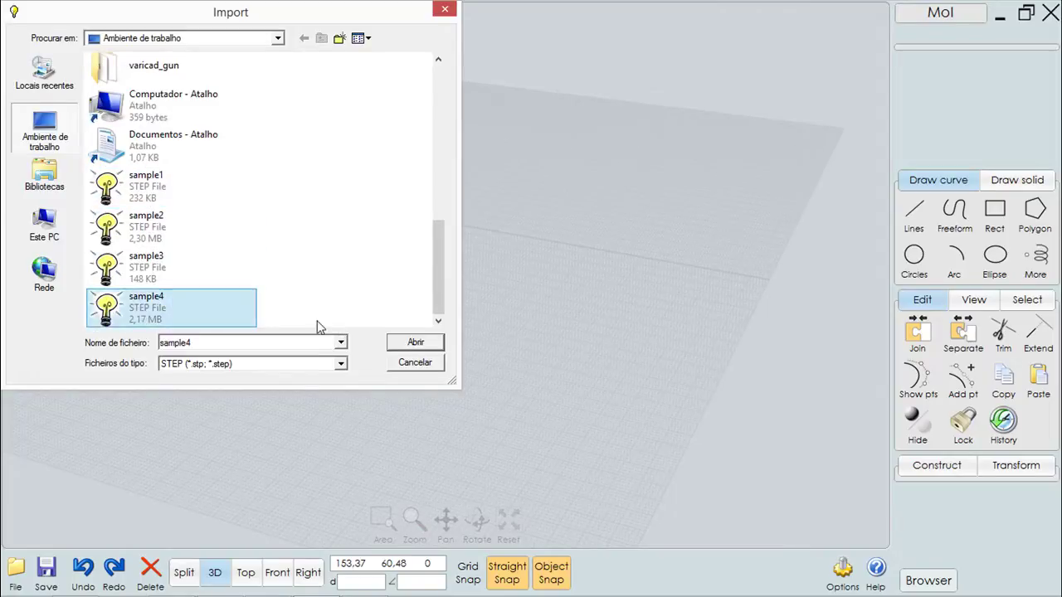
pyautogui.click(414, 343)
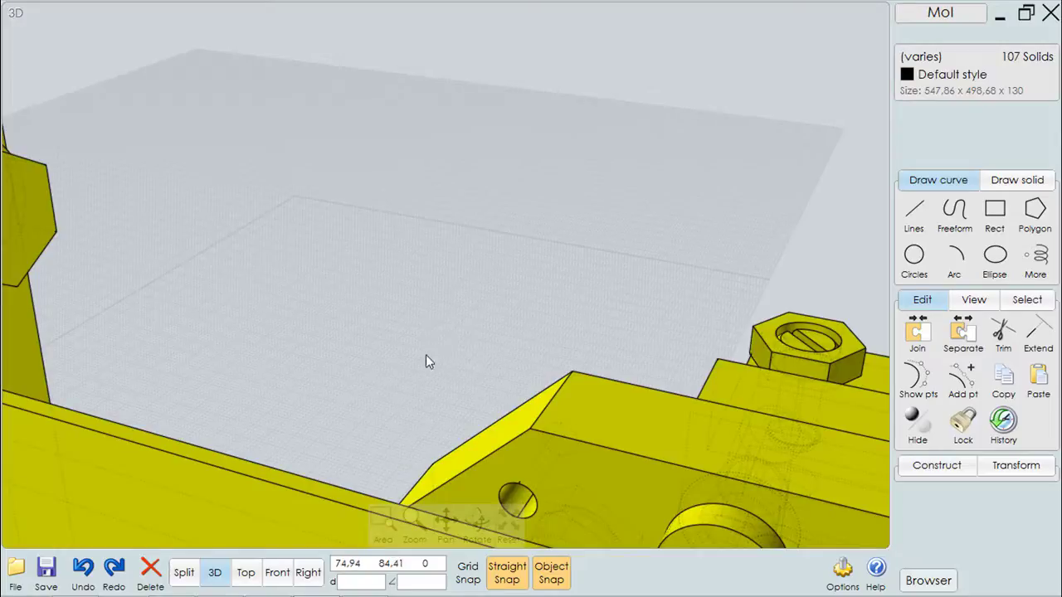
# Step: Fit and rotate the imported 107-solid clamp assembly to inspect it, then return to VariCAD
pyautogui.click(509, 521)
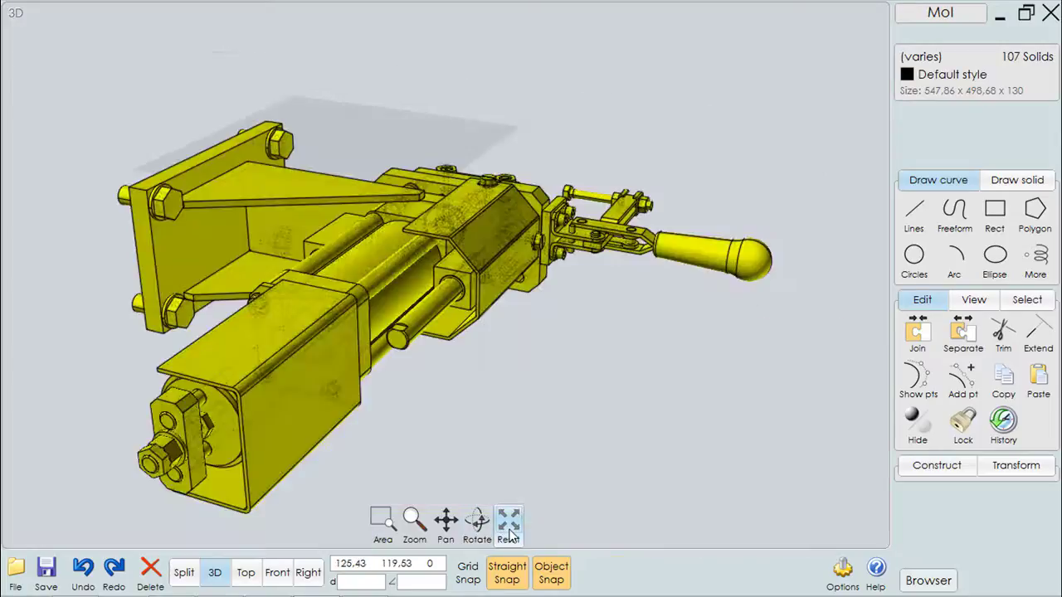
pyautogui.moveTo(509, 485); pyautogui.dragTo(462, 345, button='right')
pyautogui.scroll(3, 490, 255)
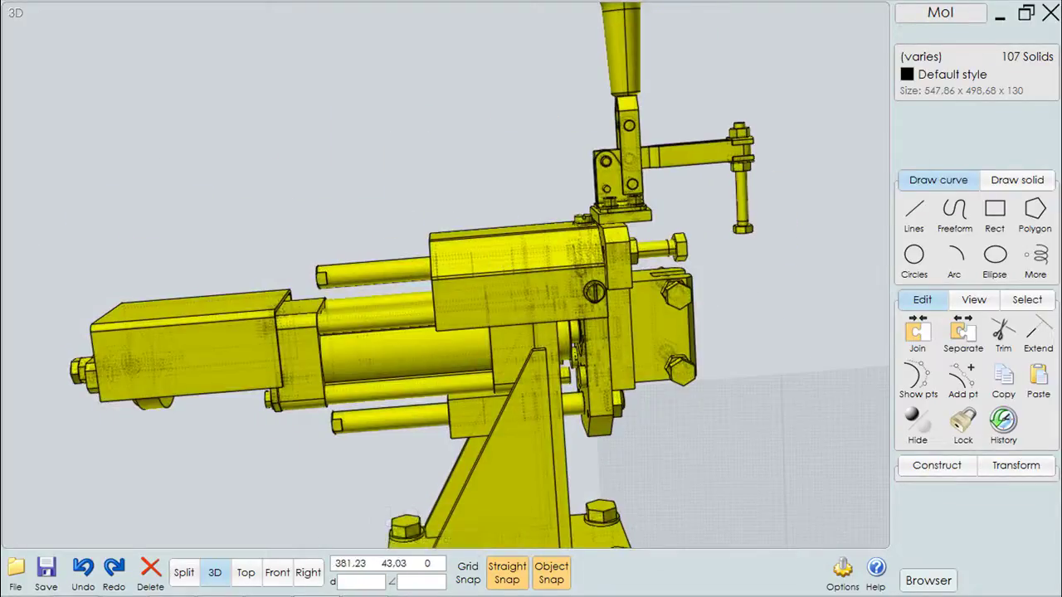
pyautogui.click(271, 584)
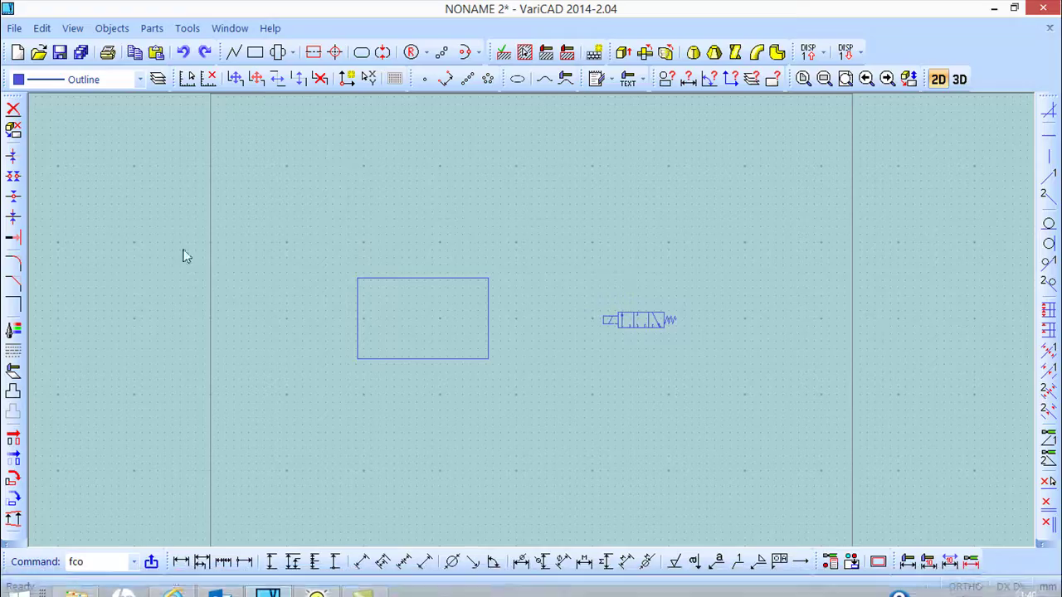
# Step: Switch to 3D space and open varicad_course\sample4.dwb, orbiting the clamp assembly
pyautogui.click(959, 80)
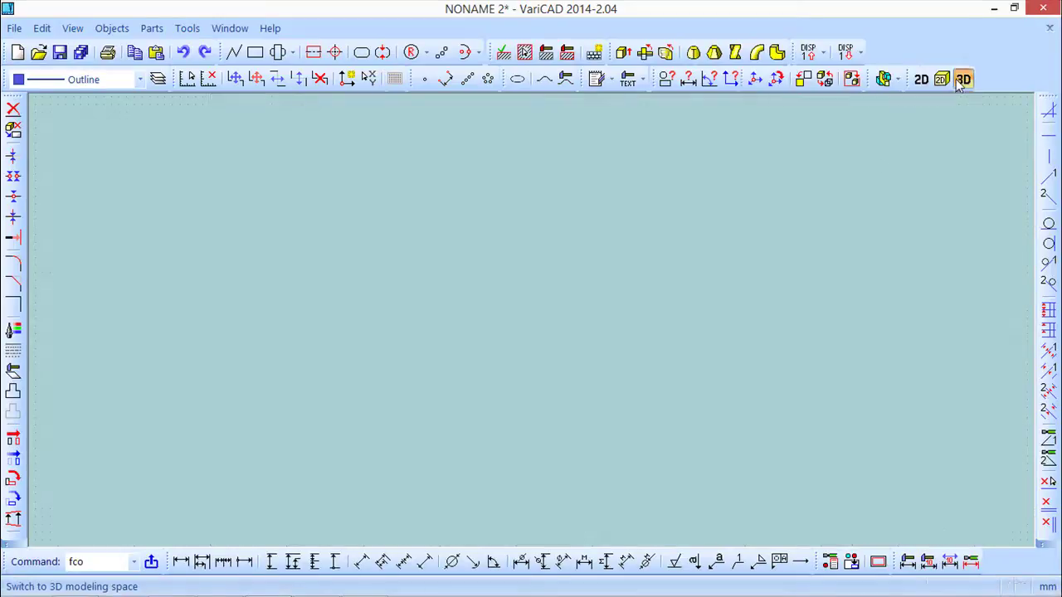
pyautogui.click(38, 54)
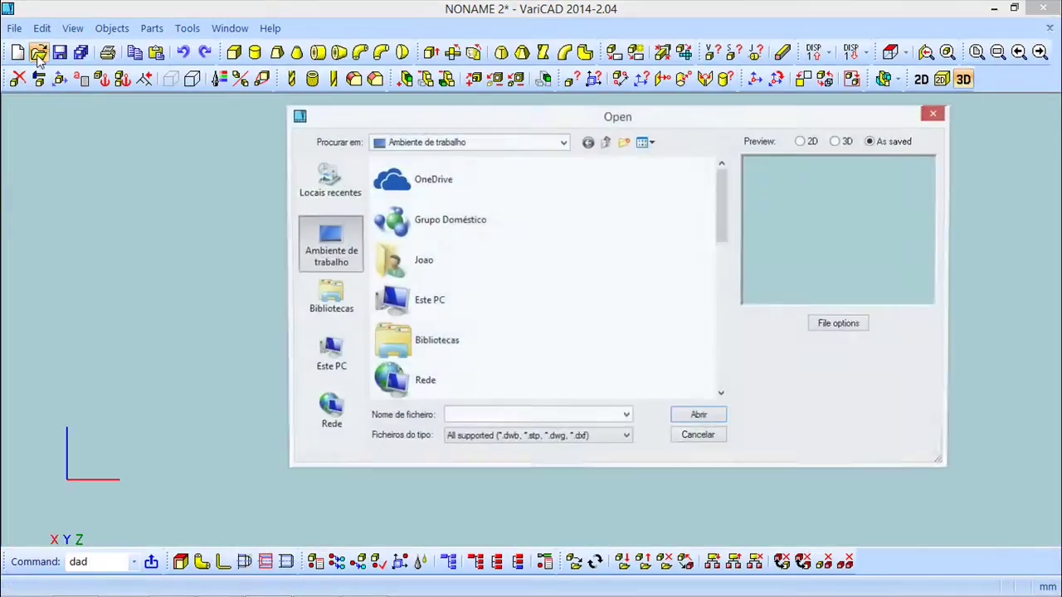
pyautogui.moveTo(724, 209); pyautogui.dragTo(702, 296)
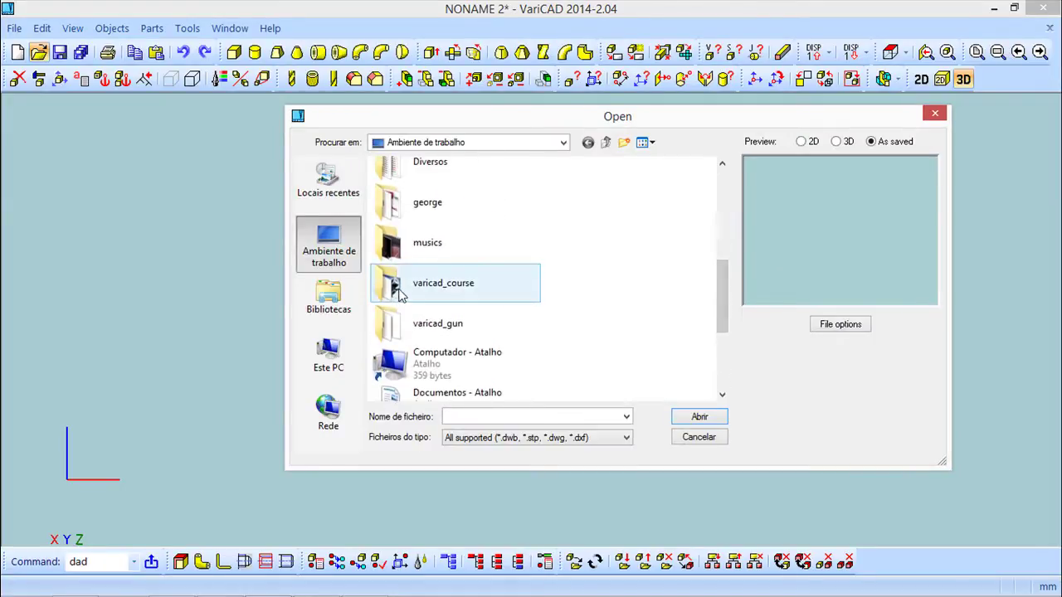
pyautogui.doubleClick(395, 293)
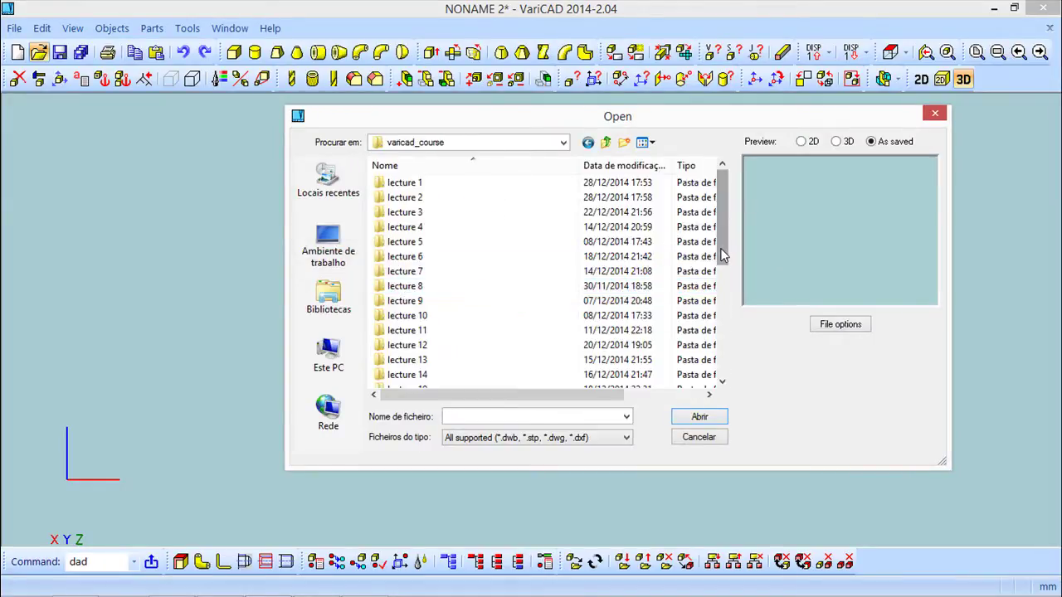
pyautogui.moveTo(721, 255); pyautogui.dragTo(719, 369)
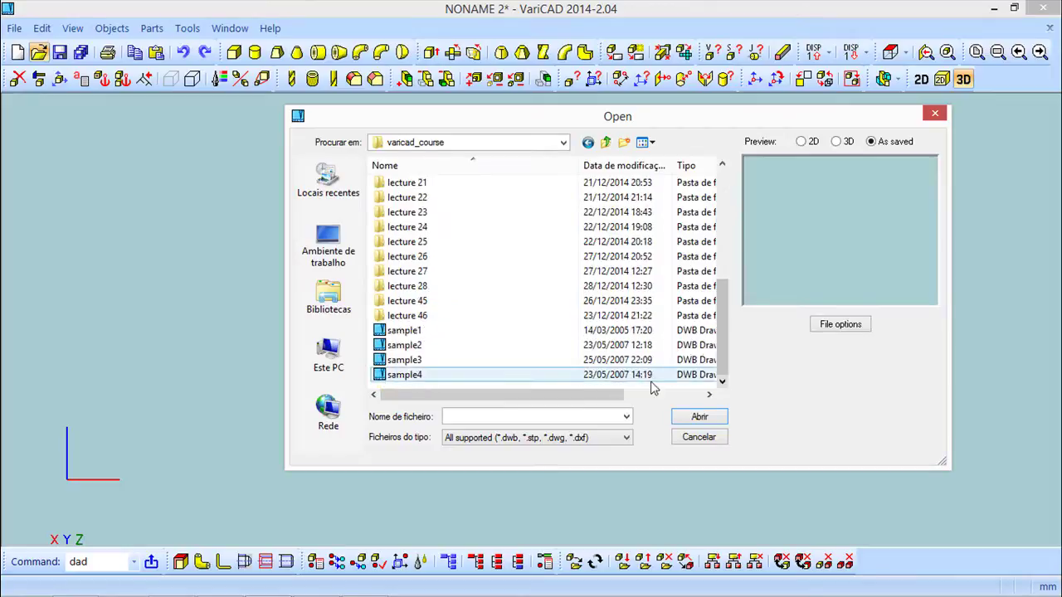
pyautogui.click(430, 375)
pyautogui.click(700, 418)
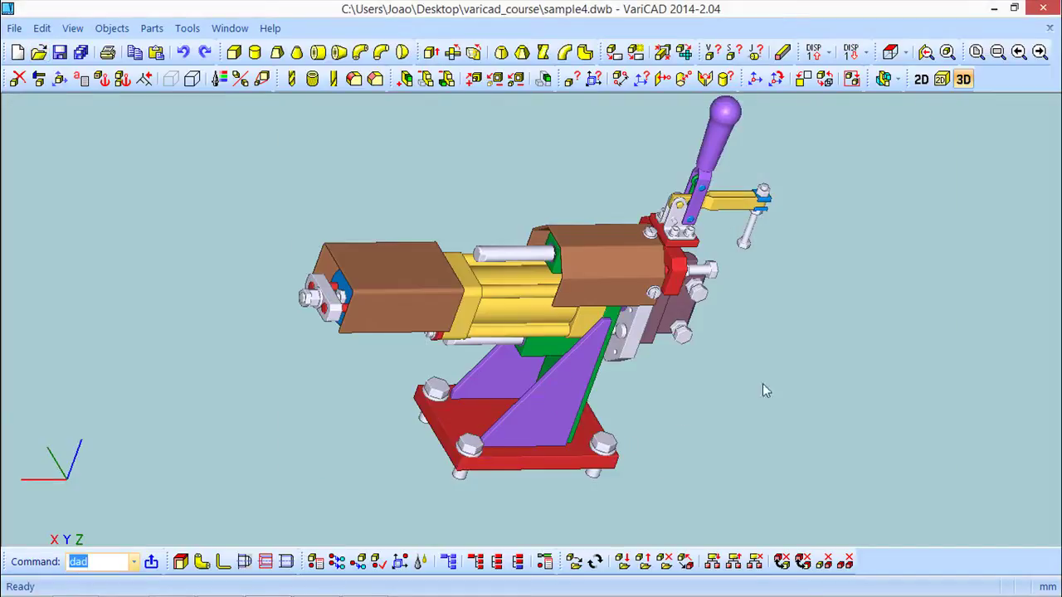
pyautogui.moveTo(763, 372); pyautogui.dragTo(688, 334)
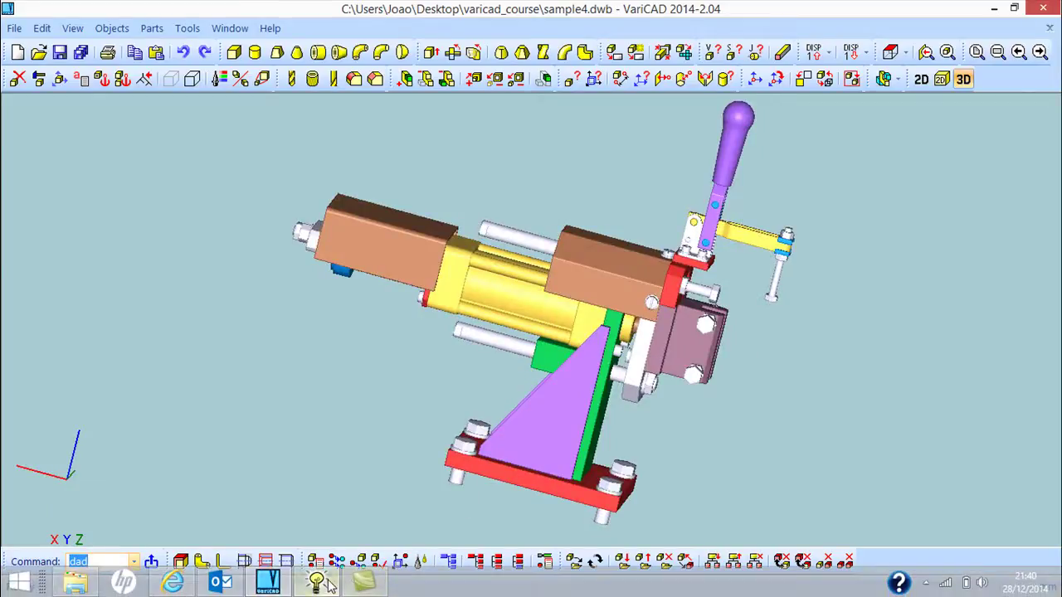
# Step: Compare the MoI-imported clamp with the VariCAD original by rotating both views
pyautogui.click(329, 584)
pyautogui.scroll(6, 555, 411)
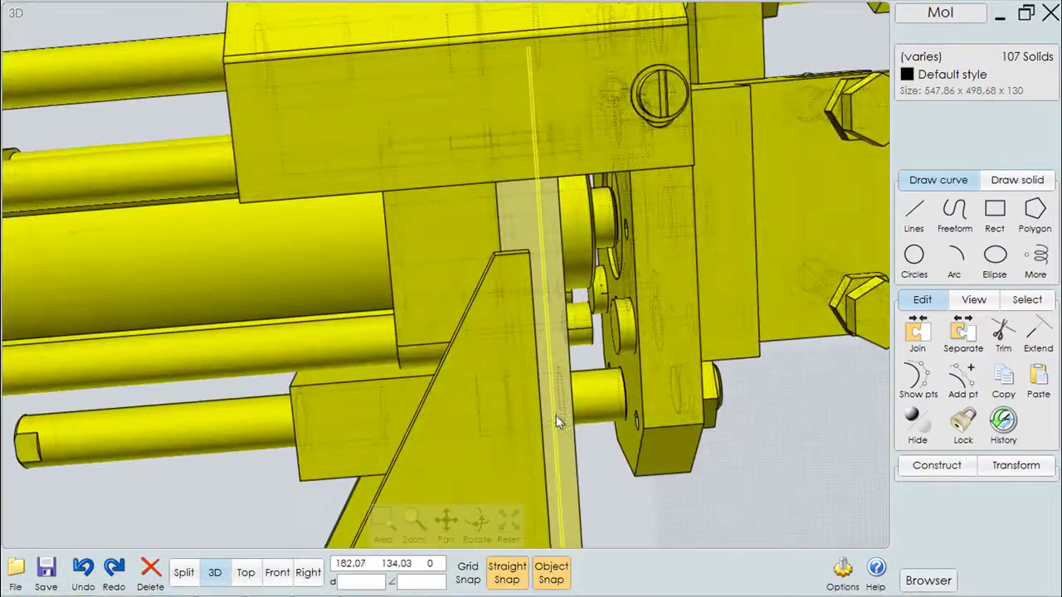
pyautogui.scroll(-8, 556, 414)
pyautogui.moveTo(573, 448); pyautogui.dragTo(614, 502, button='right')
pyautogui.click(297, 583)
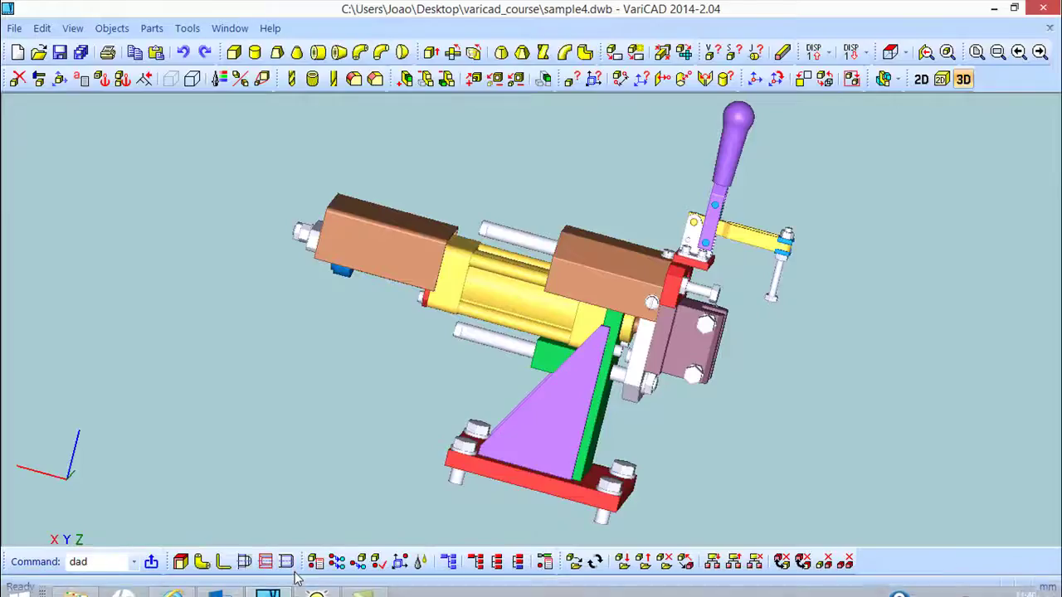
pyautogui.moveTo(325, 467); pyautogui.dragTo(398, 377, button='right')
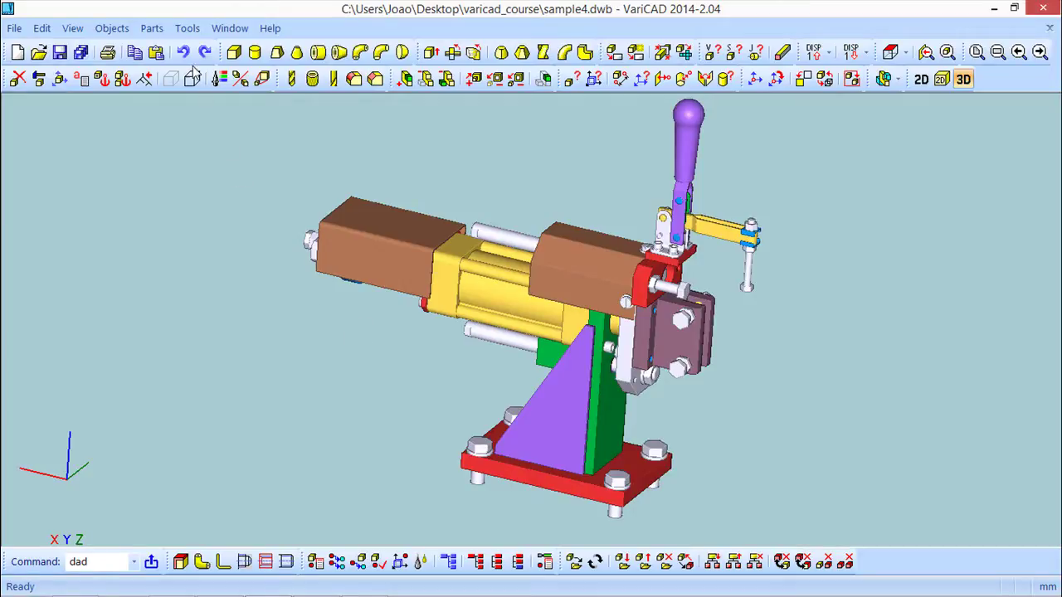
# Step: In System Settings, review the STEP Input and STEP Output options under 3D
pyautogui.click(187, 31)
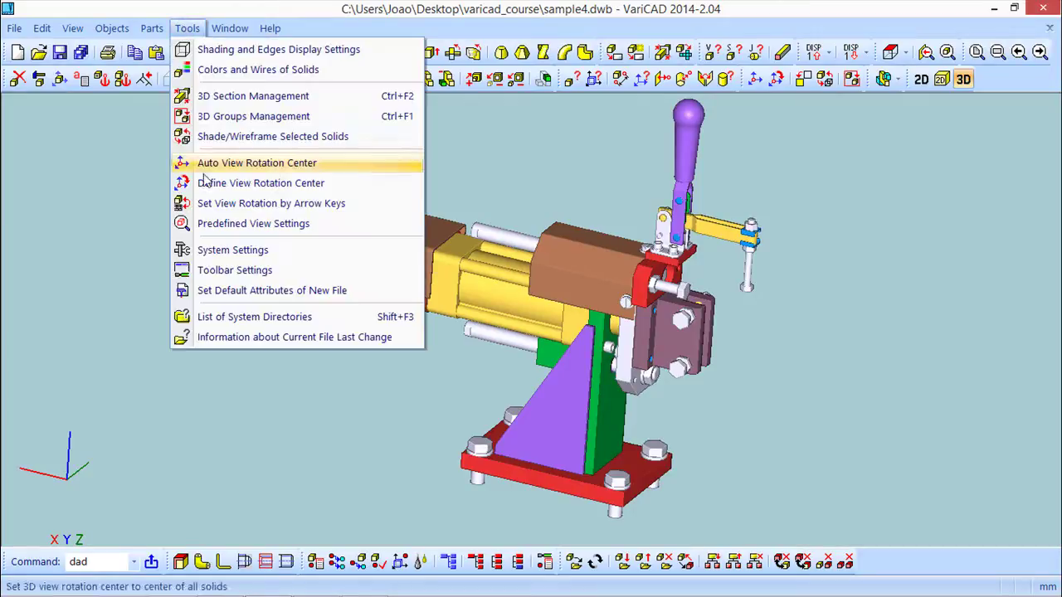
pyautogui.click(214, 251)
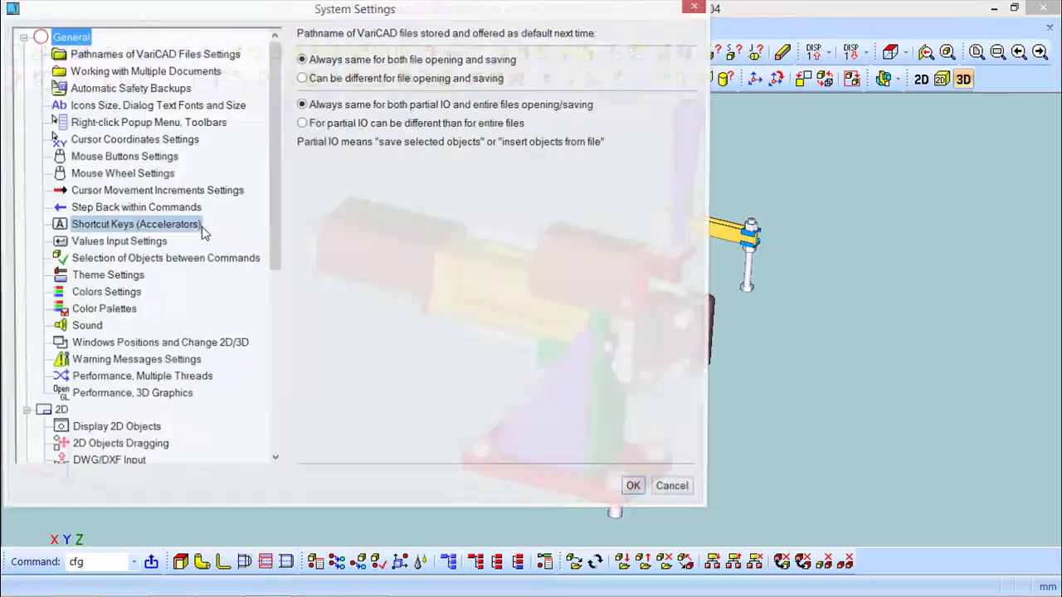
pyautogui.moveTo(278, 189); pyautogui.dragTo(291, 395)
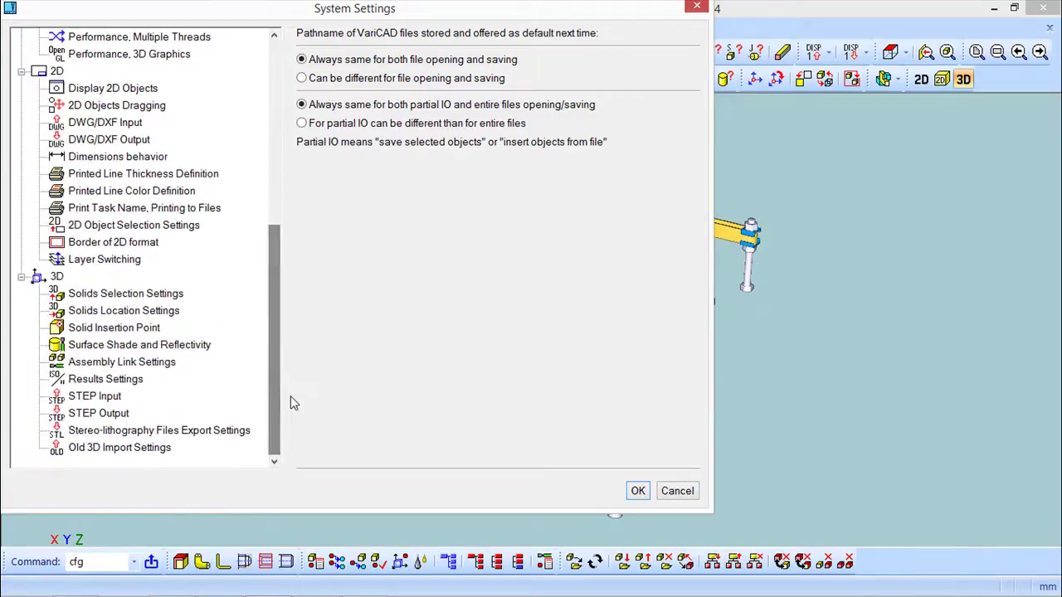
pyautogui.click(94, 398)
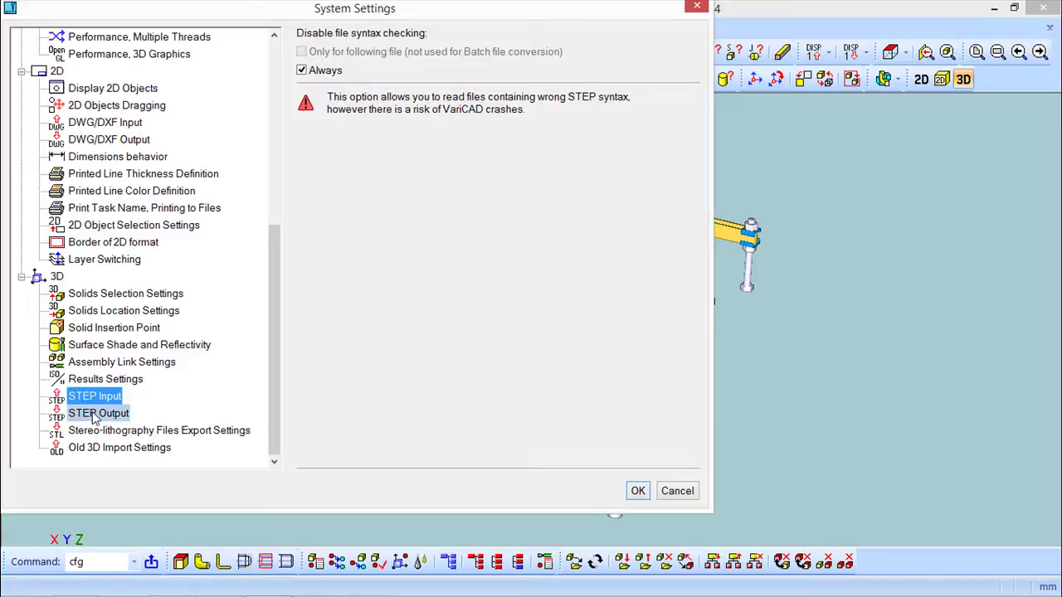
pyautogui.click(94, 418)
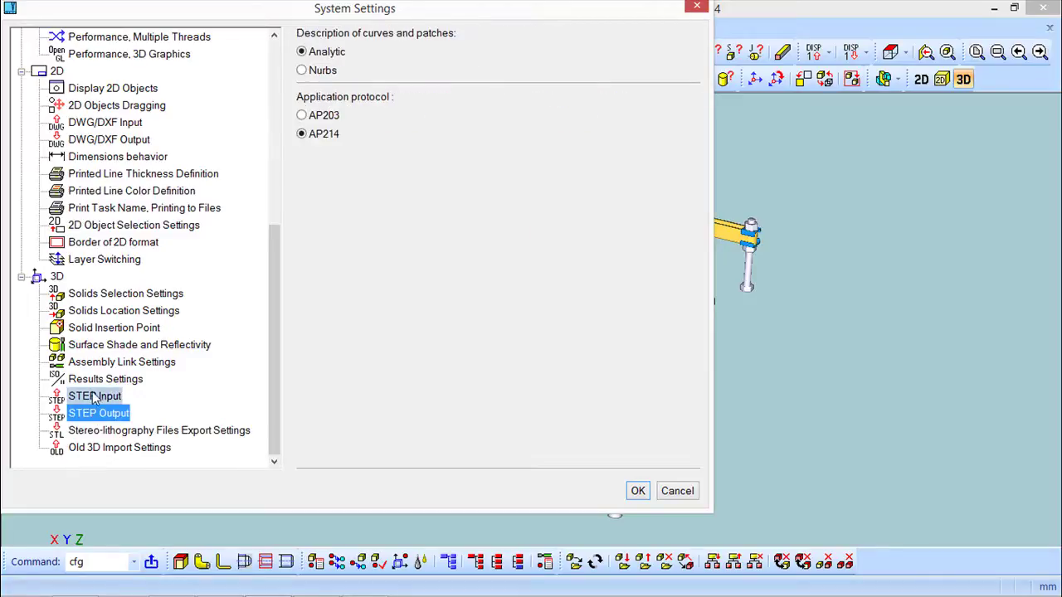
pyautogui.click(95, 398)
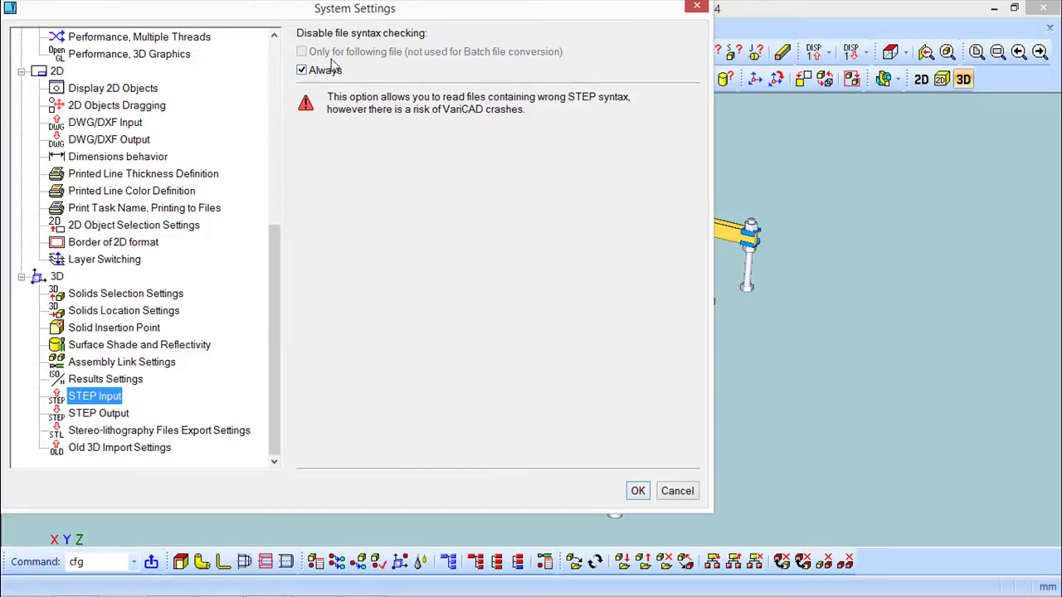
pyautogui.click(131, 413)
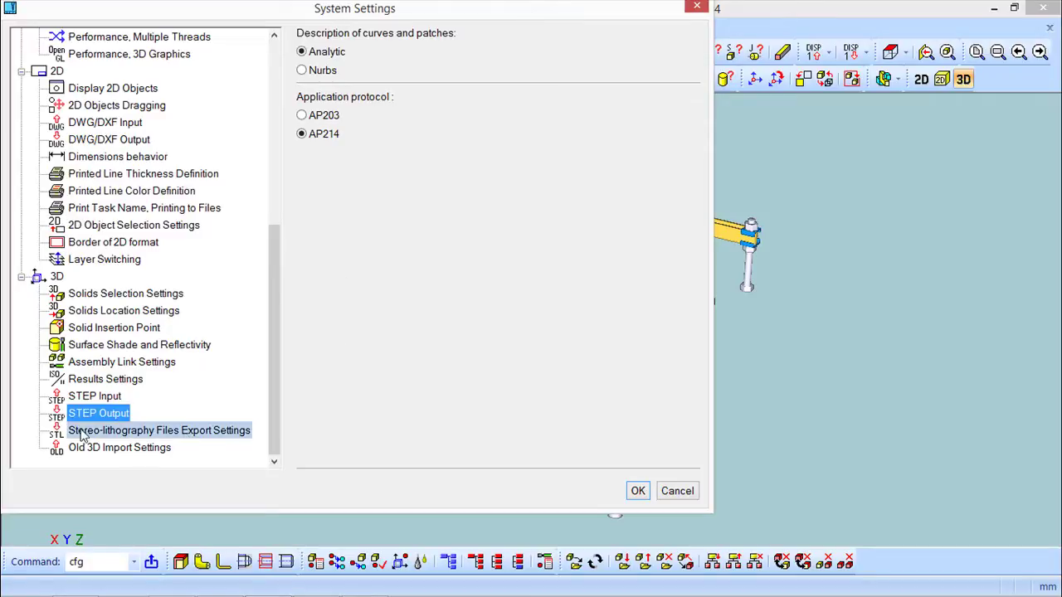
pyautogui.click(138, 438)
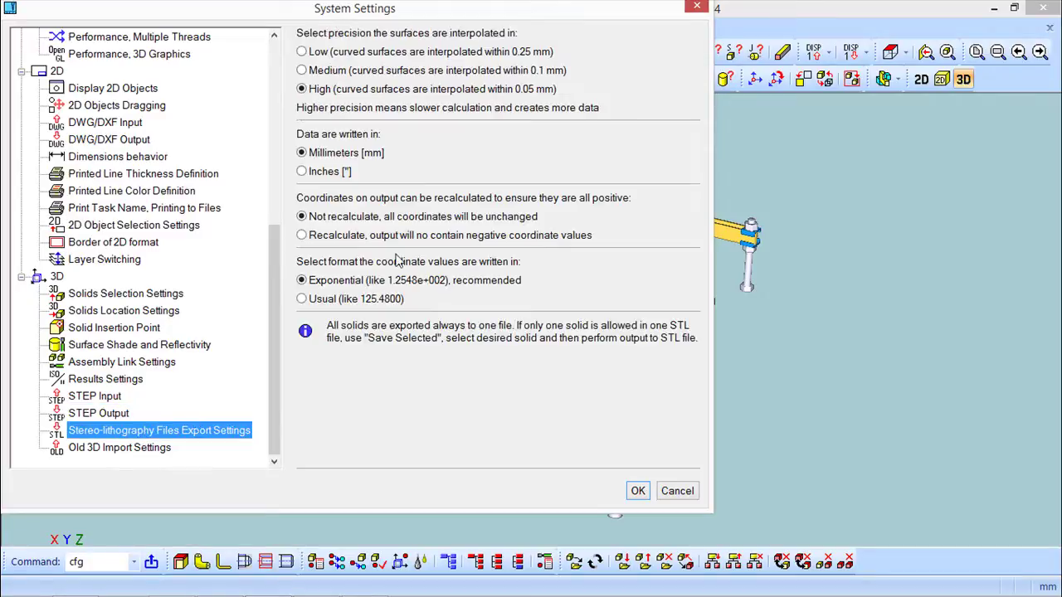
pyautogui.moveTo(390, 11); pyautogui.dragTo(404, 43)
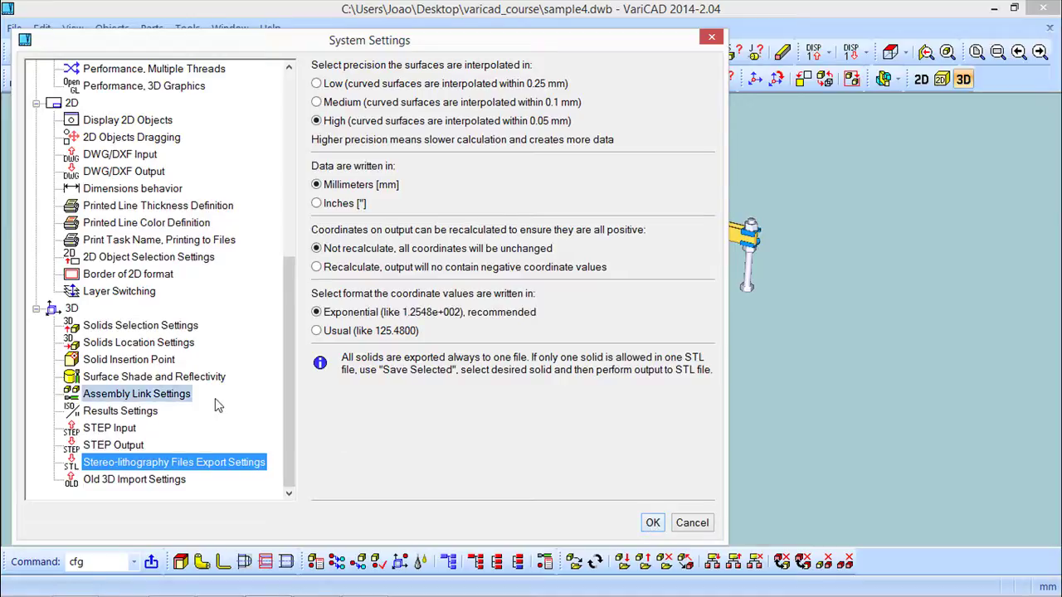
# Step: View the DWG/DXF Output settings, then close System Settings
pyautogui.click(126, 171)
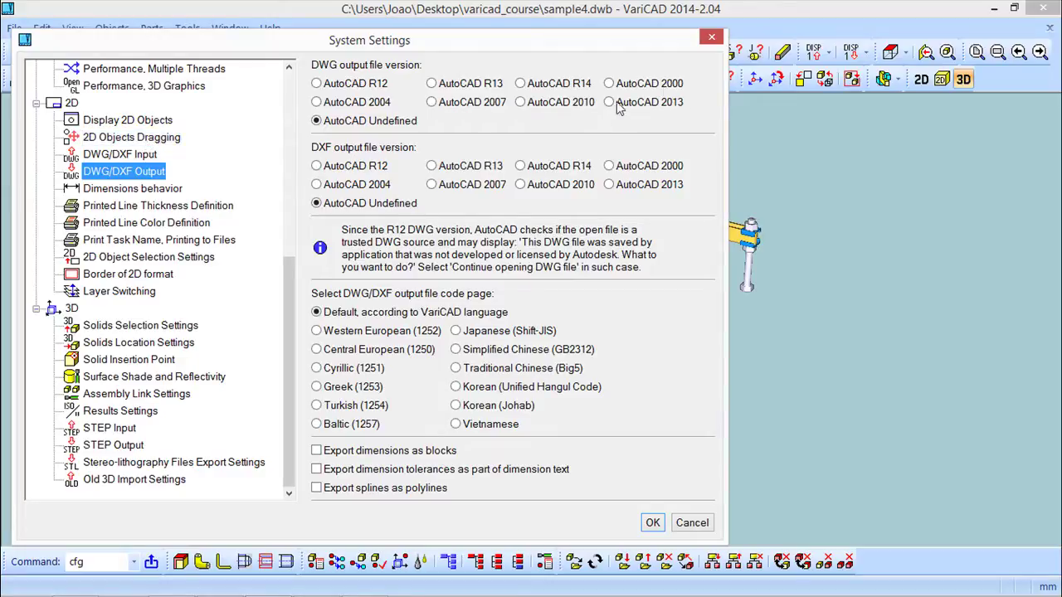
pyautogui.click(712, 36)
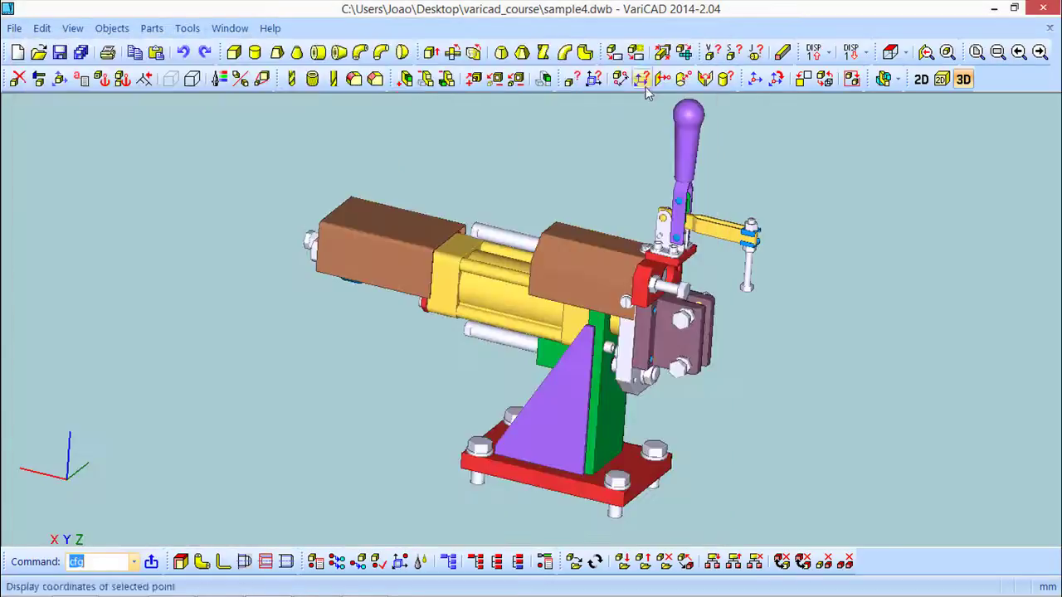
# Step: Open sample1.dwb and orbit the view around the blue C-shaped plate
pyautogui.click(39, 53)
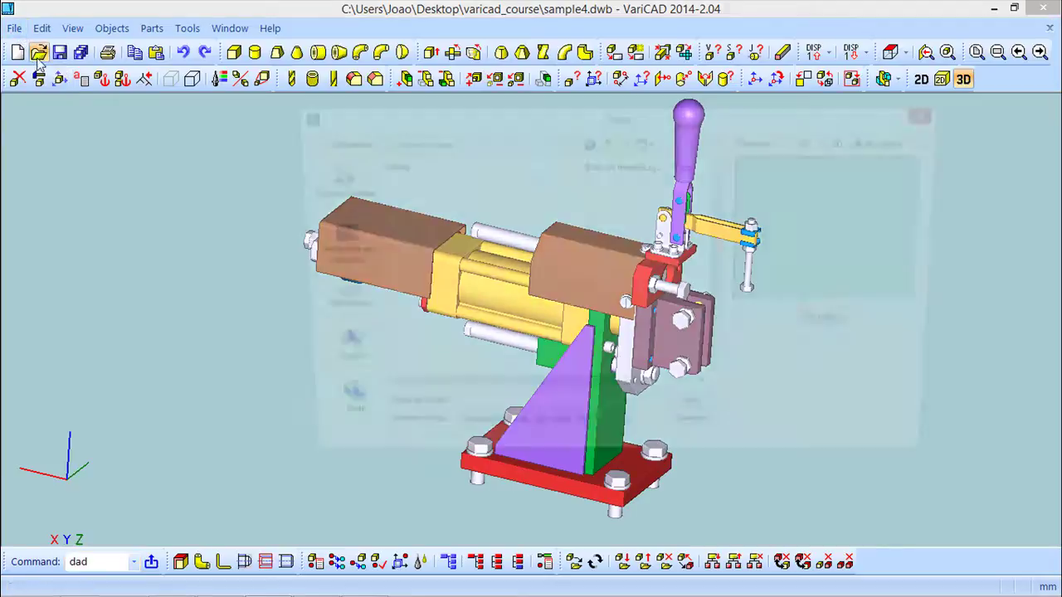
pyautogui.moveTo(722, 255); pyautogui.dragTo(723, 384)
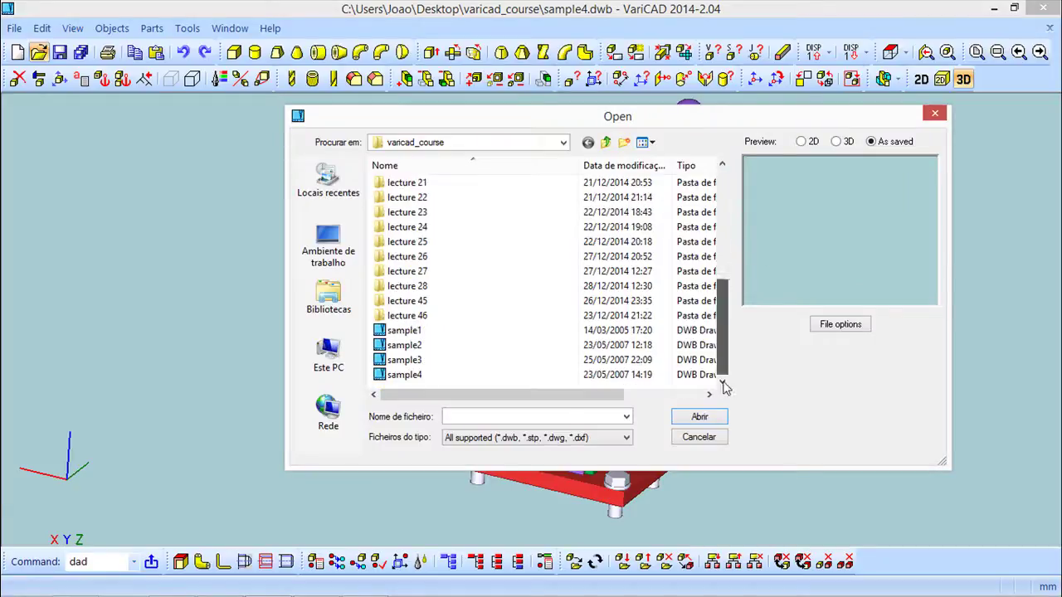
pyautogui.click(405, 332)
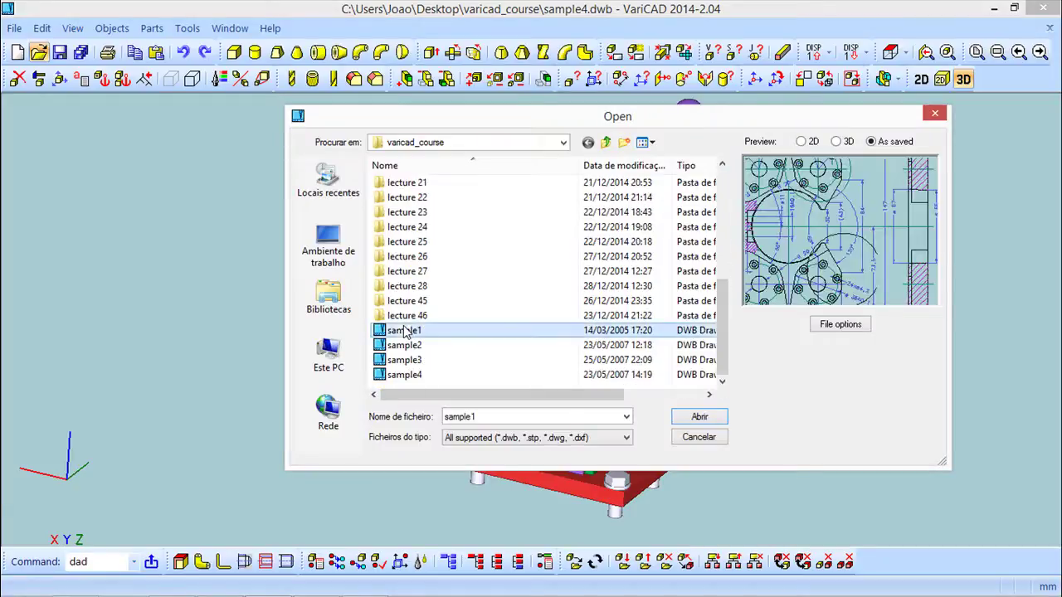
pyautogui.click(703, 416)
pyautogui.moveTo(526, 365); pyautogui.dragTo(425, 425, button='middle')
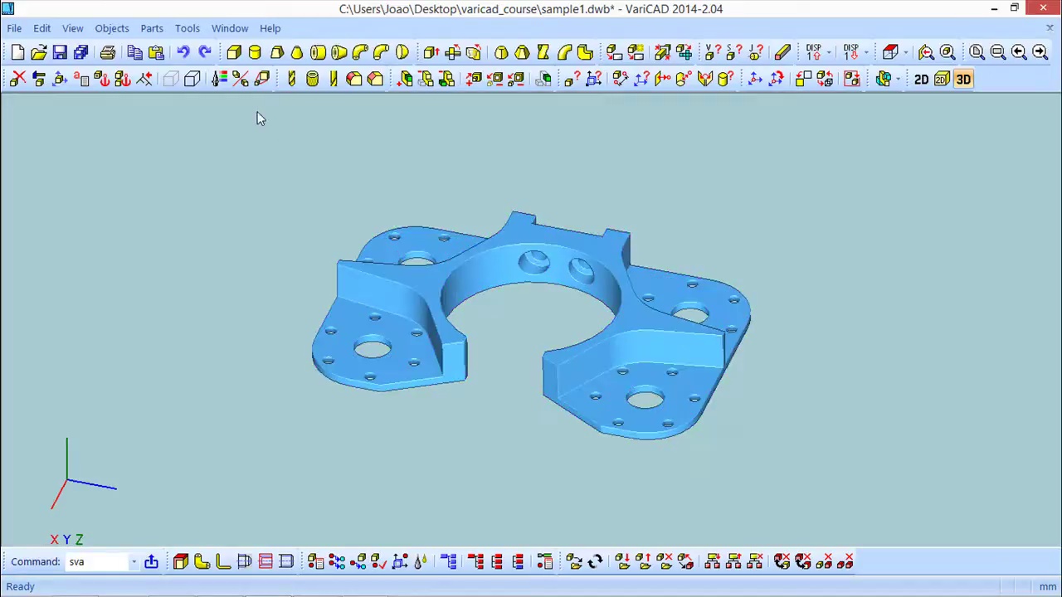
# Step: Add a 200×200×200 box solid overlapping the plate part and select it
pyautogui.click(235, 54)
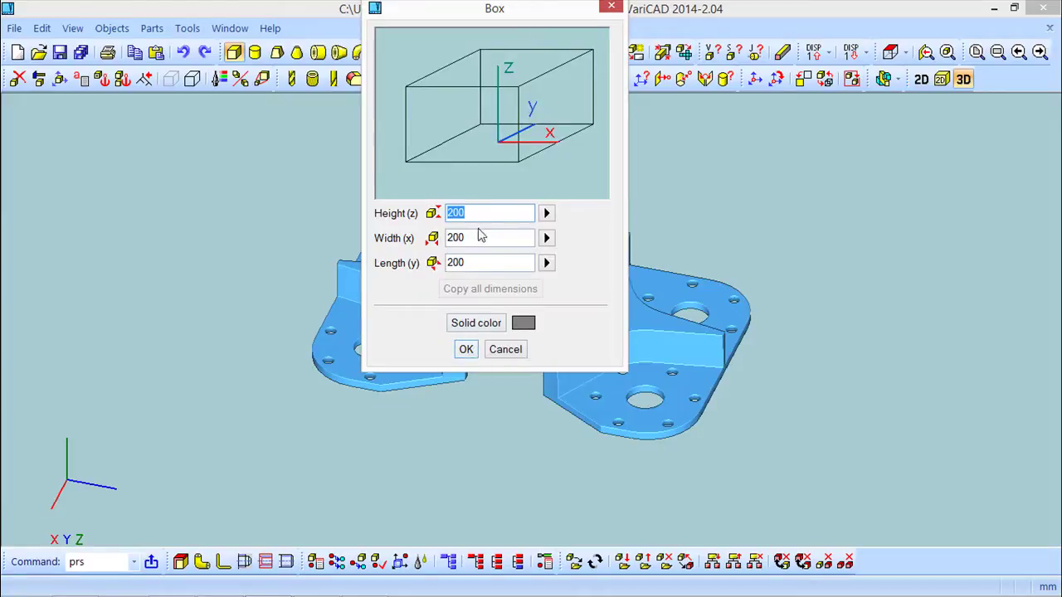
pyautogui.click(466, 349)
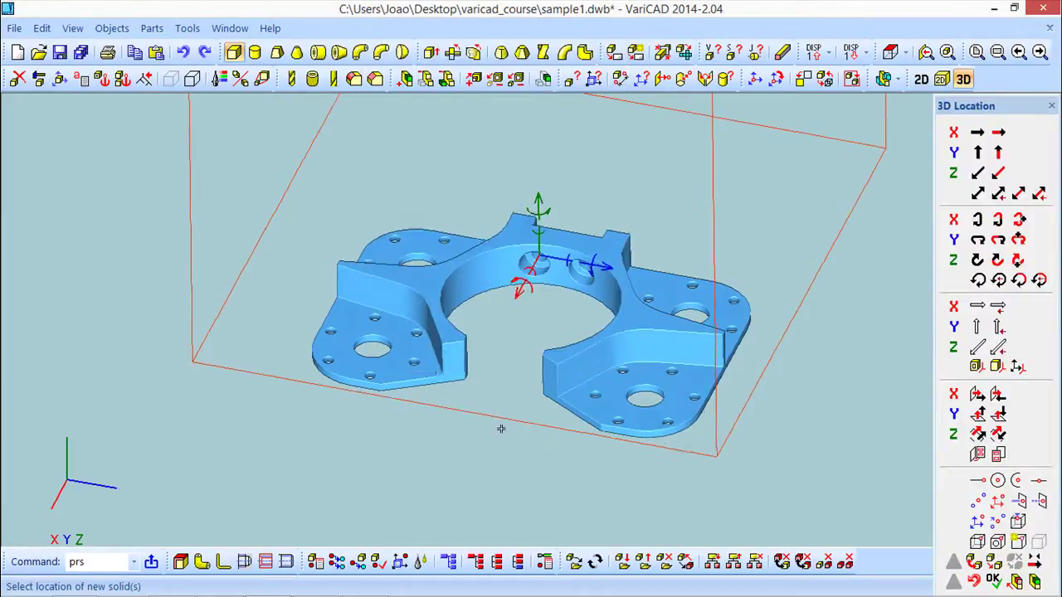
pyautogui.moveTo(502, 419); pyautogui.dragTo(864, 526, button='middle')
pyautogui.click(993, 581)
pyautogui.moveTo(606, 489); pyautogui.dragTo(640, 373, button='middle')
pyautogui.click(424, 218)
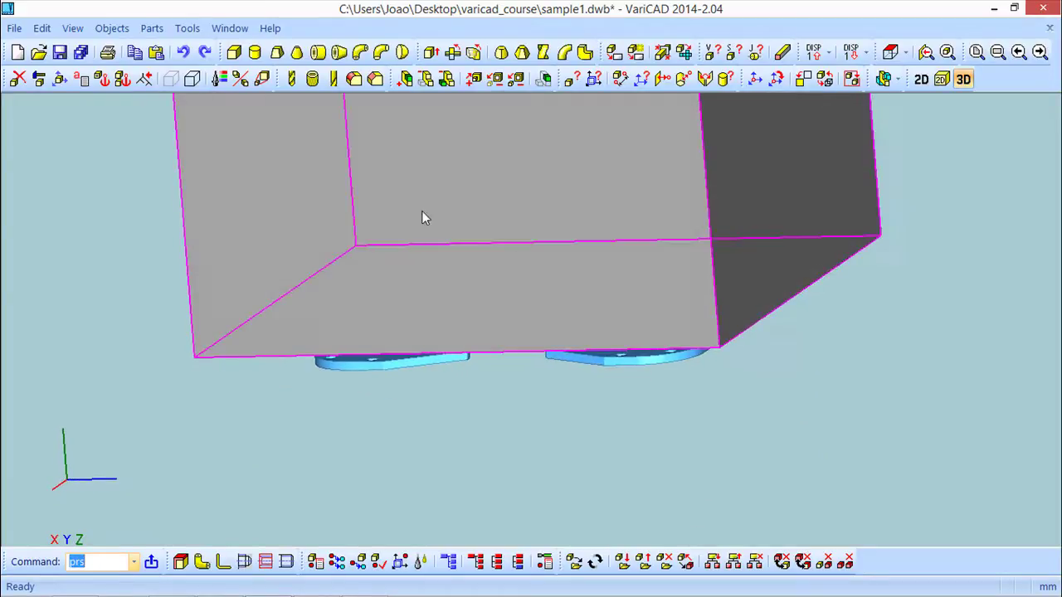
pyautogui.click(188, 30)
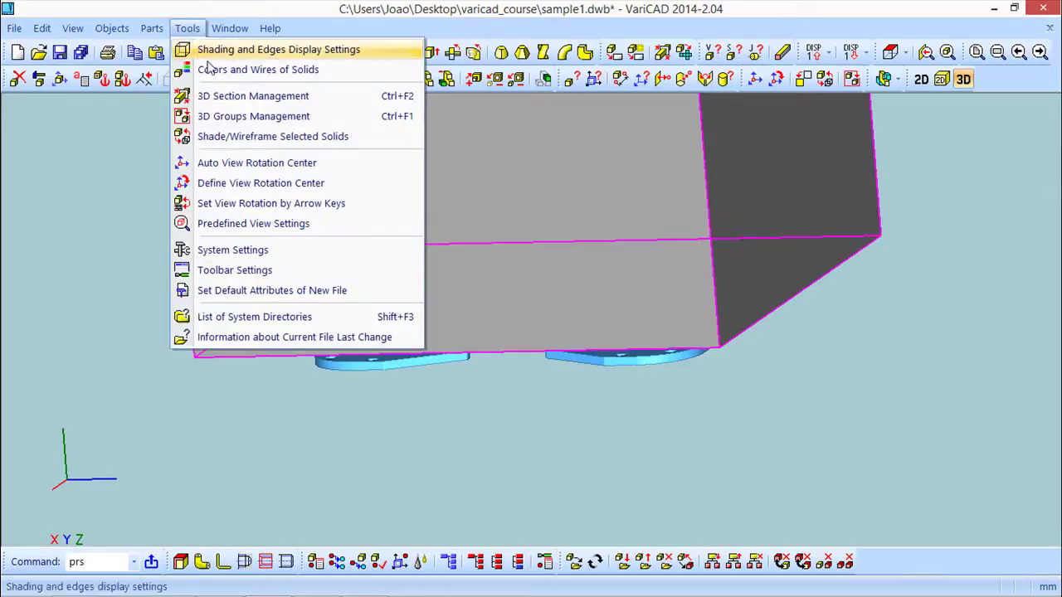
# Step: In 3D Section Management, keep section a's solids unchanged and turn section a on
pyautogui.click(221, 96)
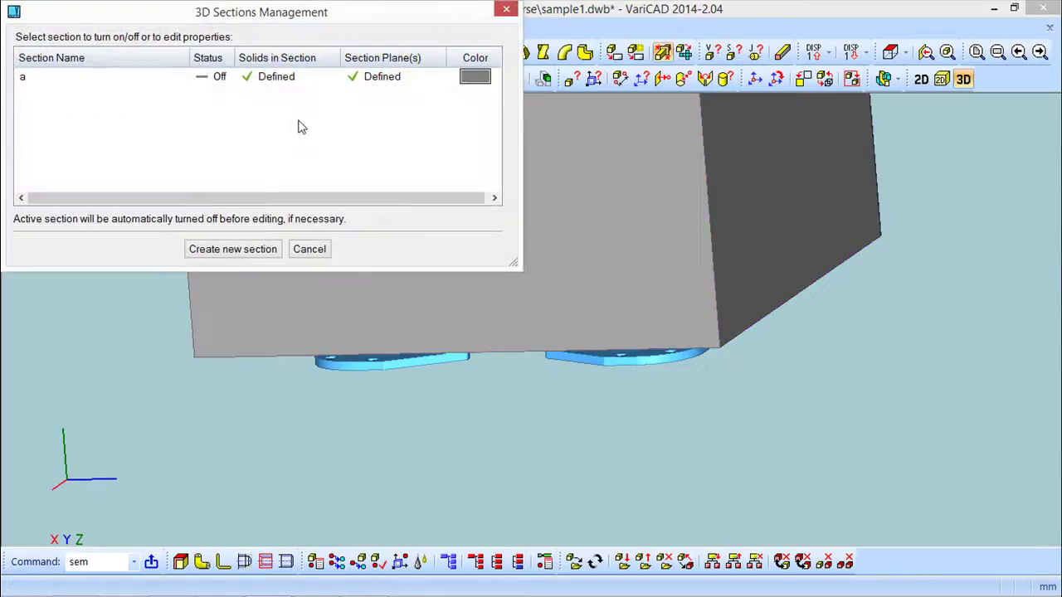
pyautogui.click(256, 79)
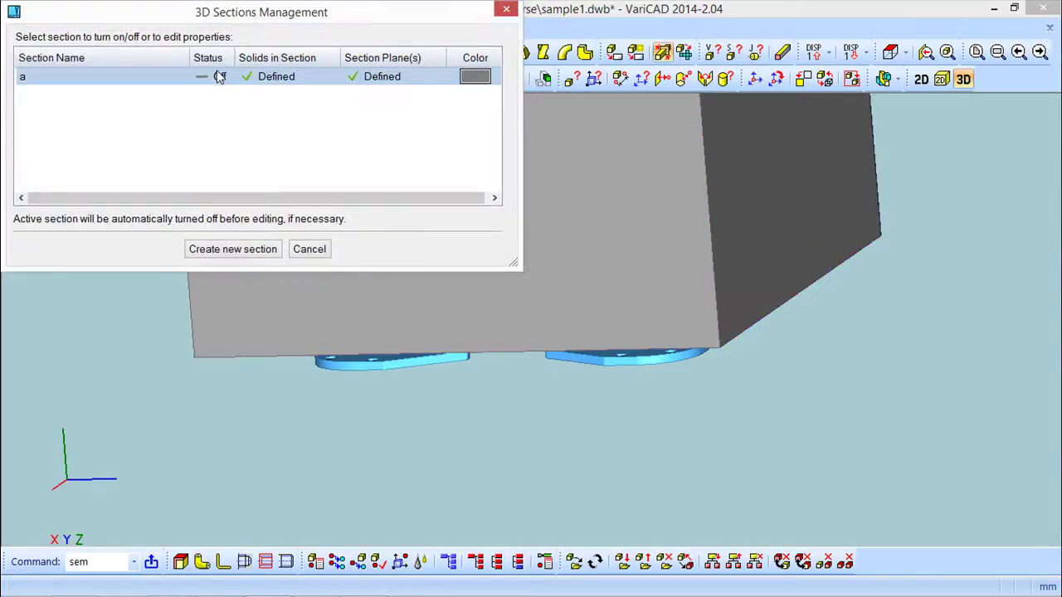
pyautogui.rightClick(287, 77)
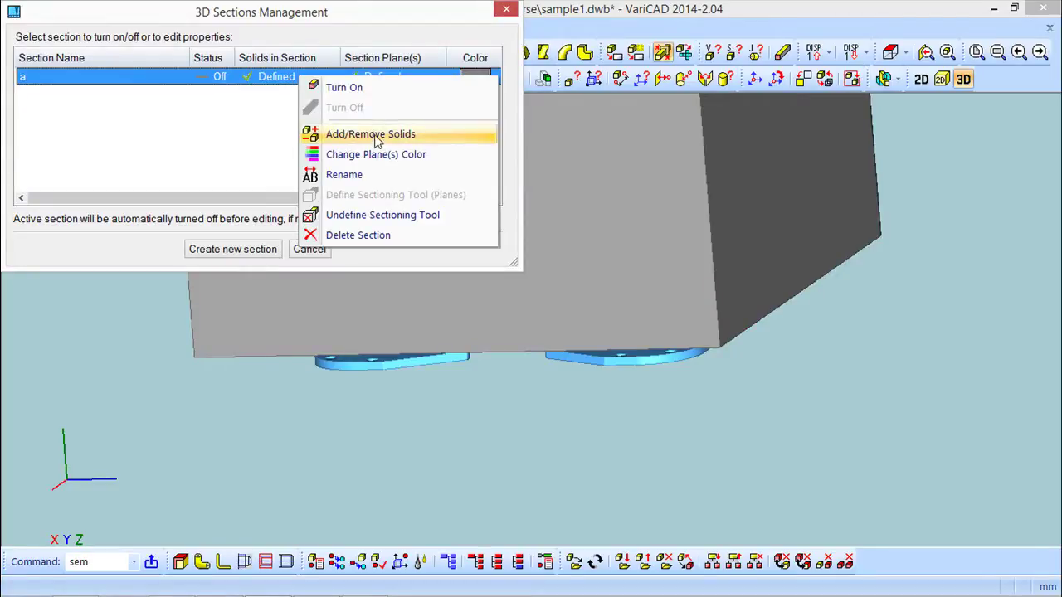
pyautogui.click(376, 135)
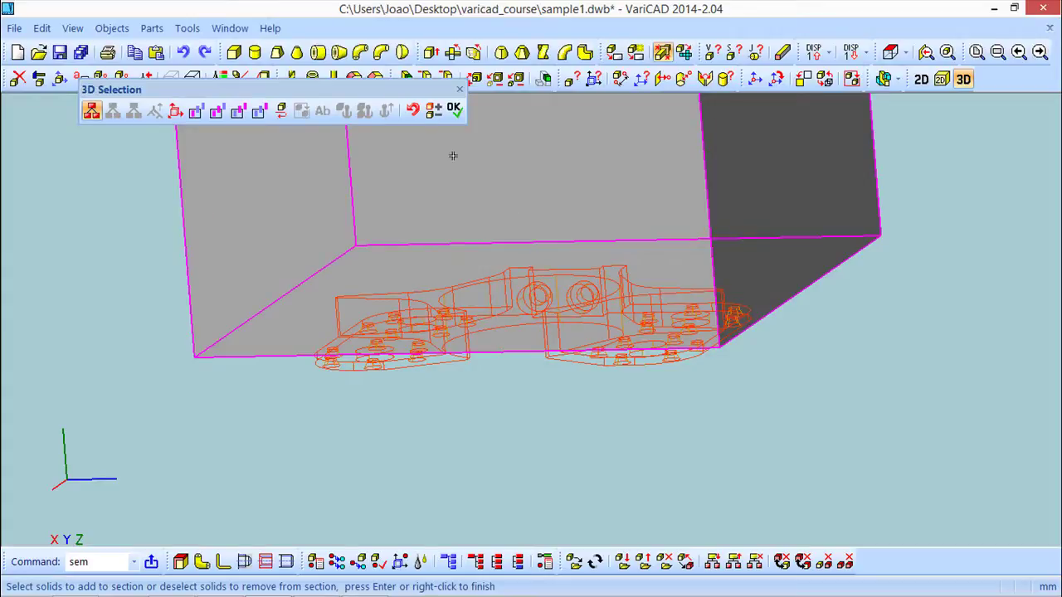
pyautogui.click(454, 108)
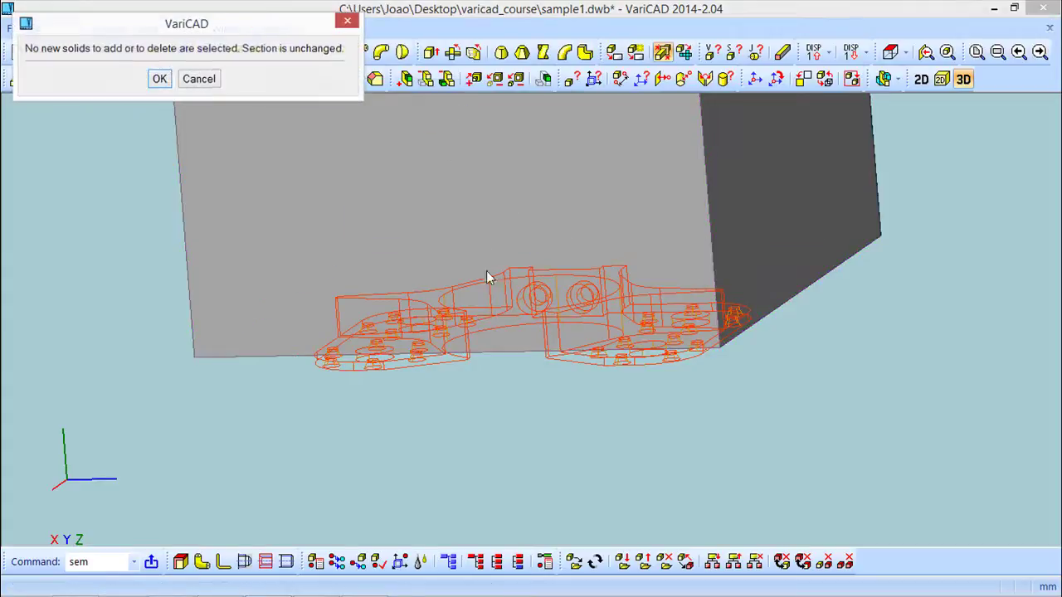
pyautogui.click(159, 79)
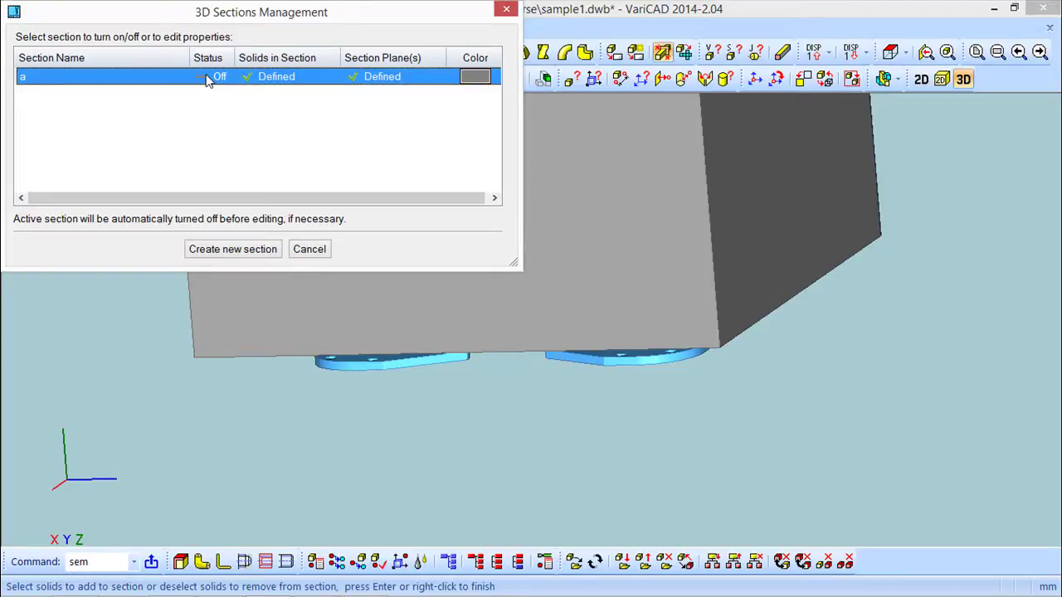
pyautogui.rightClick(207, 76)
pyautogui.click(276, 86)
# Step: Blank the grey sectioning box so only the cut blue base plate remains visible
pyautogui.click(506, 9)
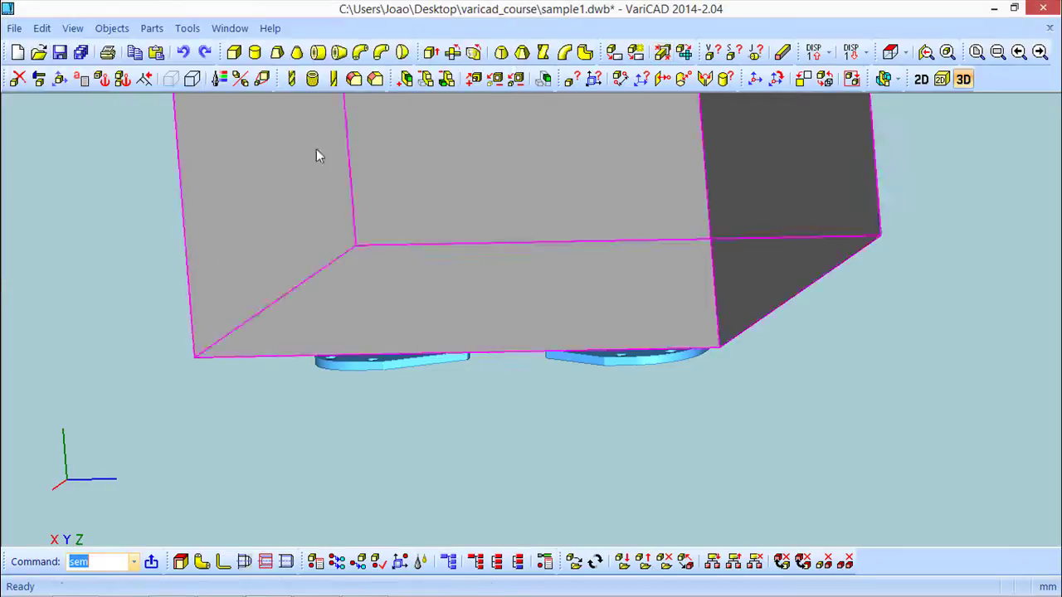
pyautogui.click(171, 79)
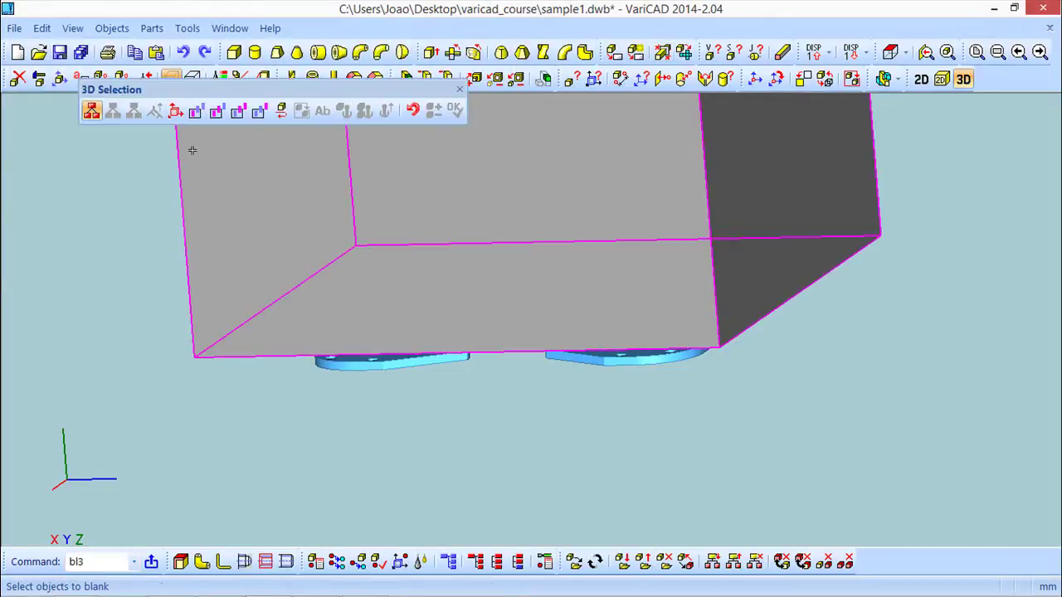
pyautogui.click(190, 157)
pyautogui.moveTo(310, 197); pyautogui.dragTo(254, 256, button='middle')
pyautogui.click(455, 109)
pyautogui.moveTo(439, 179); pyautogui.dragTo(475, 137, button='middle')
pyautogui.click(459, 90)
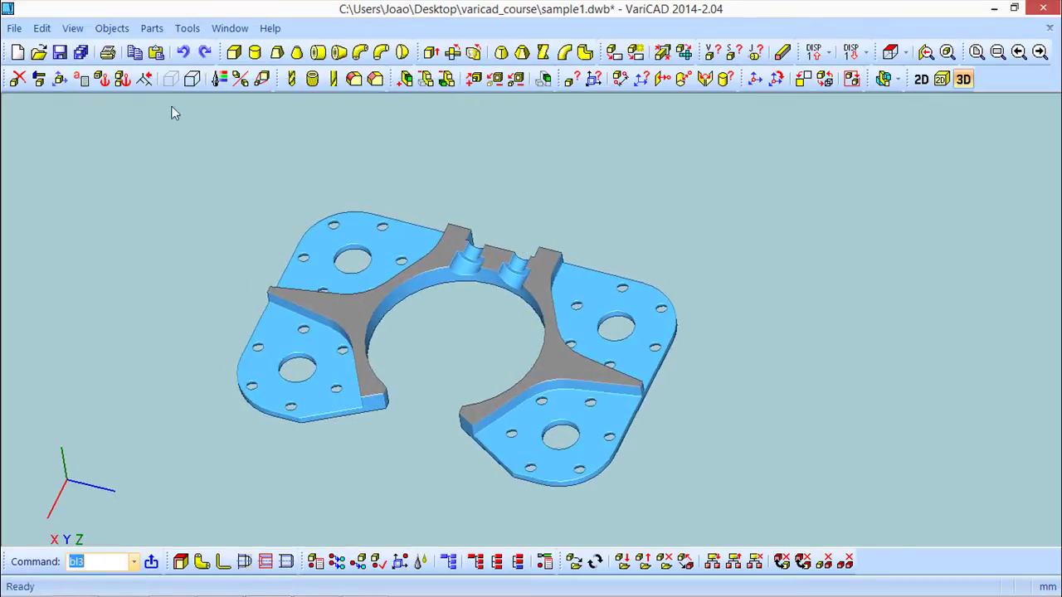
# Step: Save the visible solids as a 'STEP 3D file with sections' named test, accepting the hidden-solids warning
pyautogui.click(15, 28)
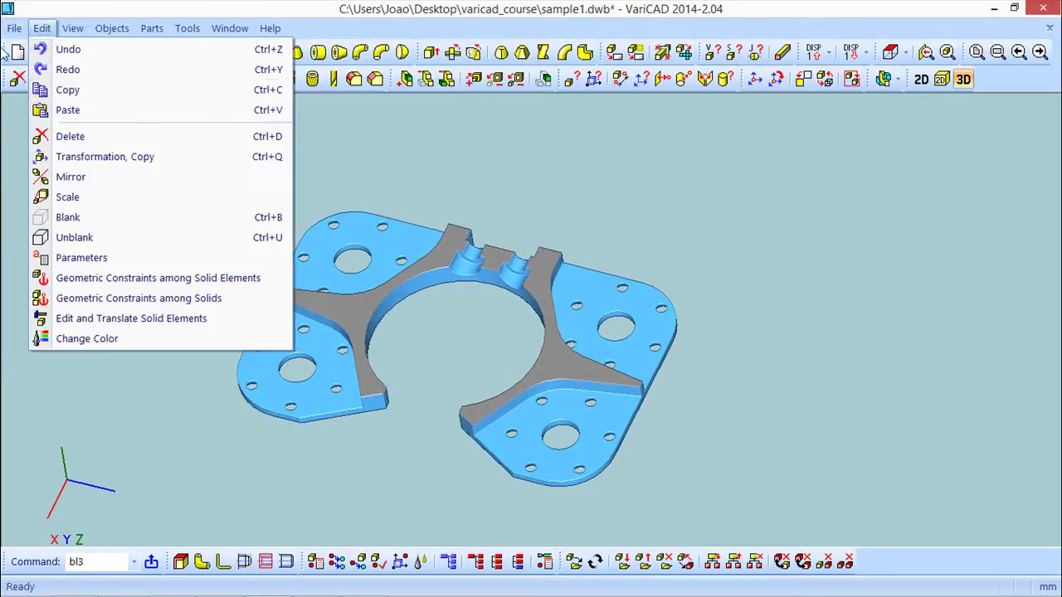
pyautogui.click(57, 129)
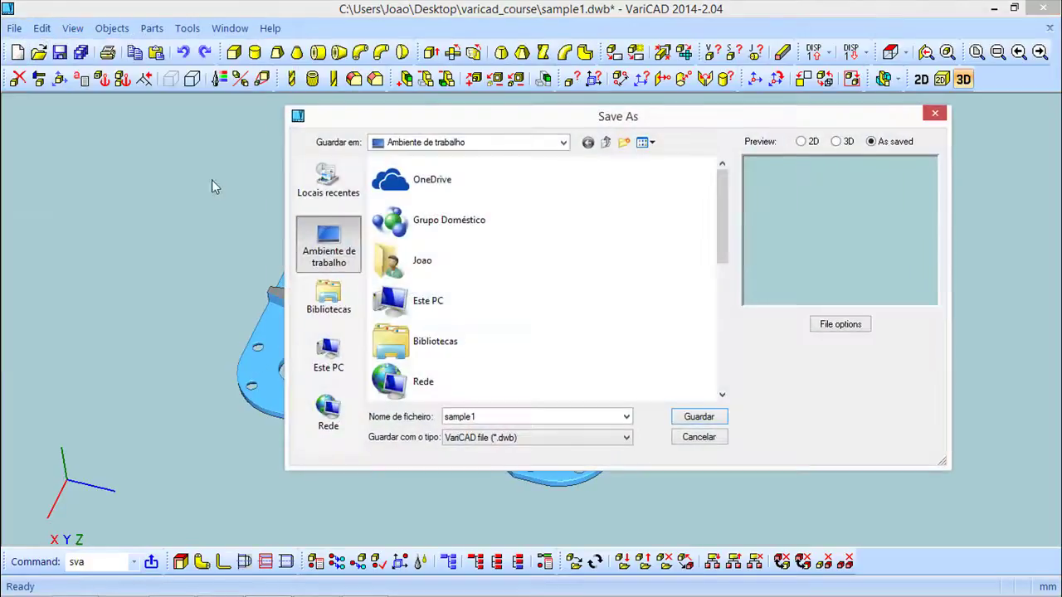
pyautogui.click(627, 437)
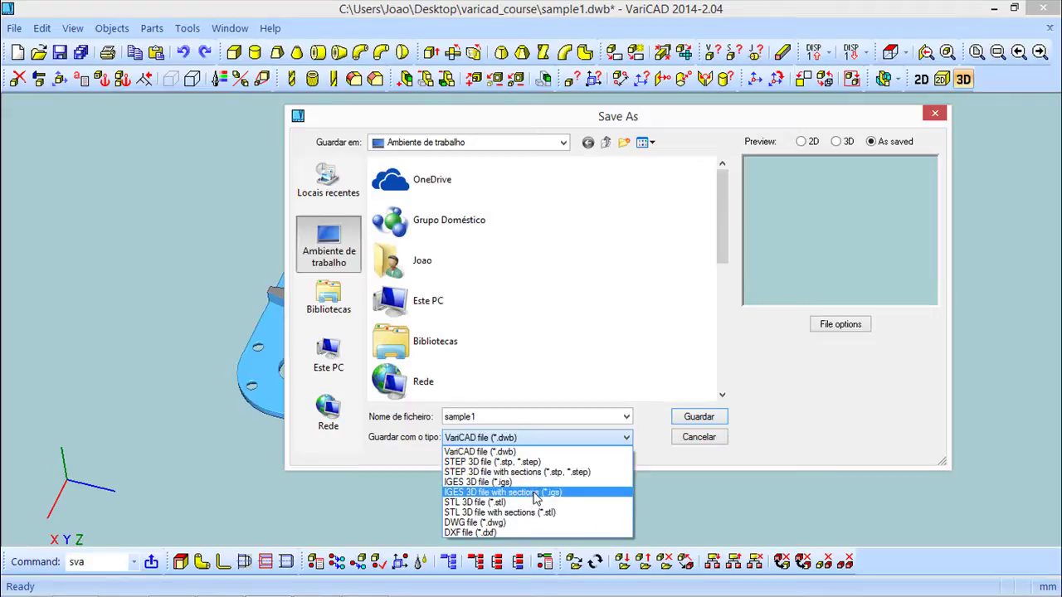
pyautogui.click(491, 472)
pyautogui.doubleClick(490, 416)
pyautogui.write('test')
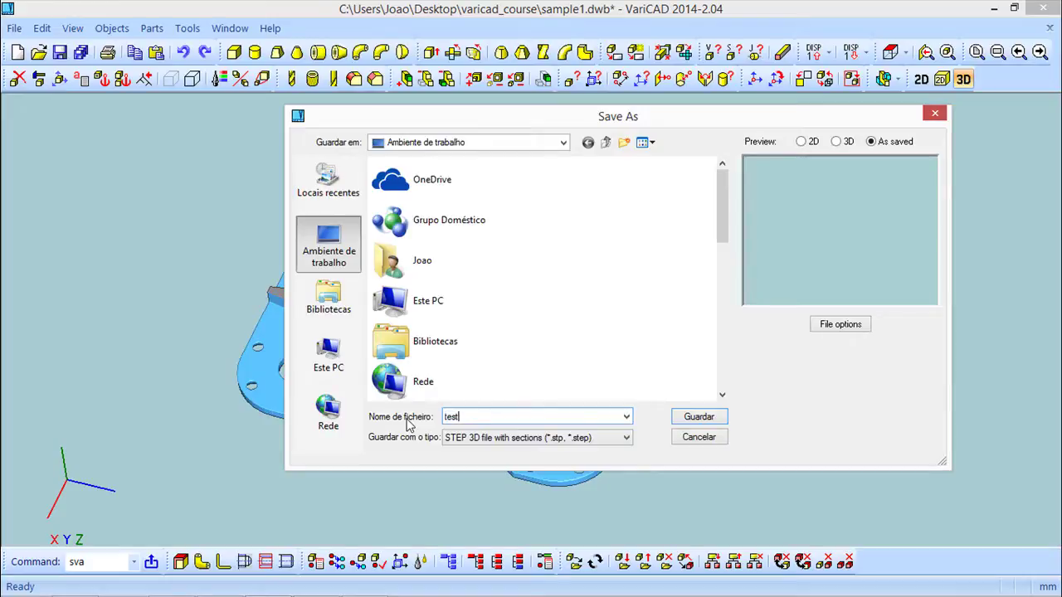
pyautogui.click(694, 419)
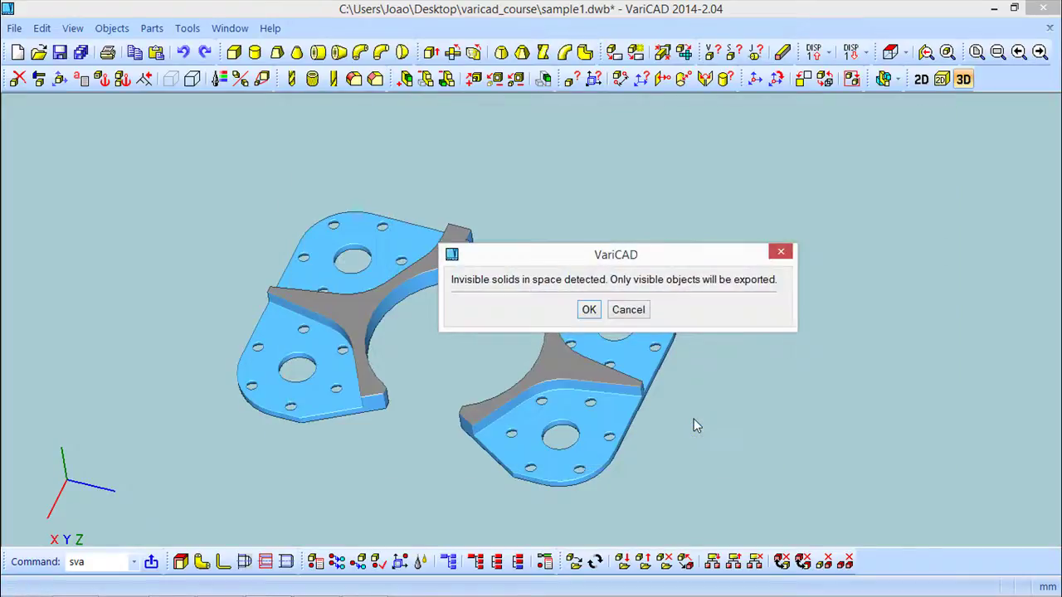
pyautogui.click(588, 312)
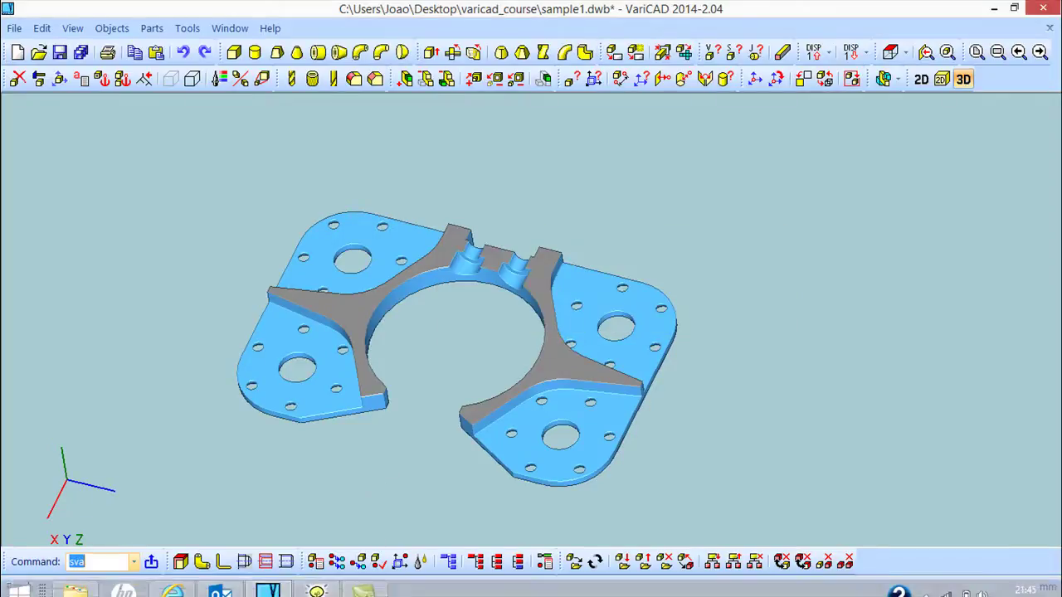
# Step: In MoI, import the exported test STEP file
pyautogui.click(314, 583)
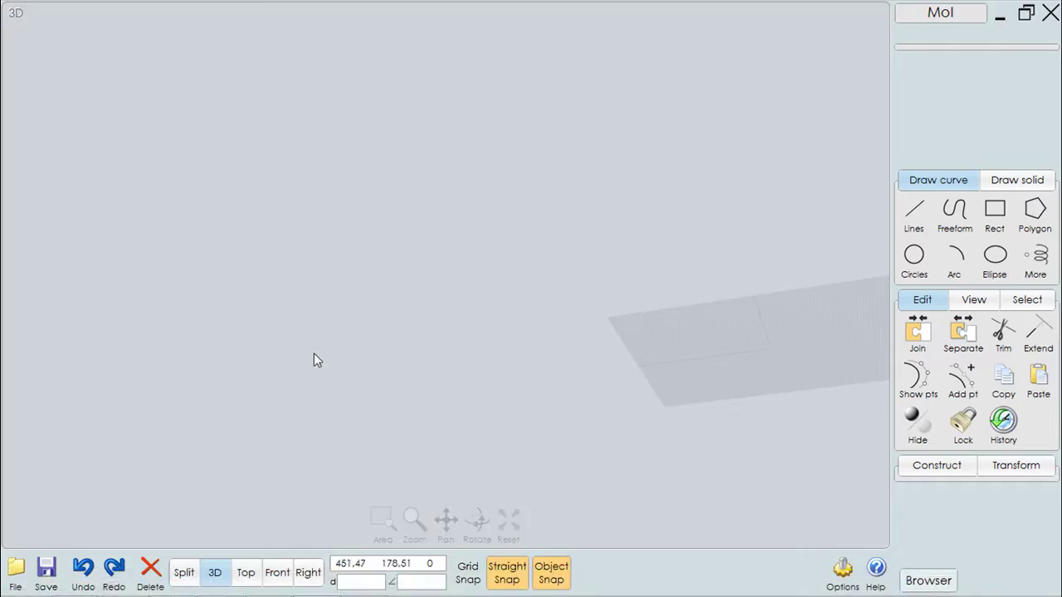
pyautogui.click(16, 567)
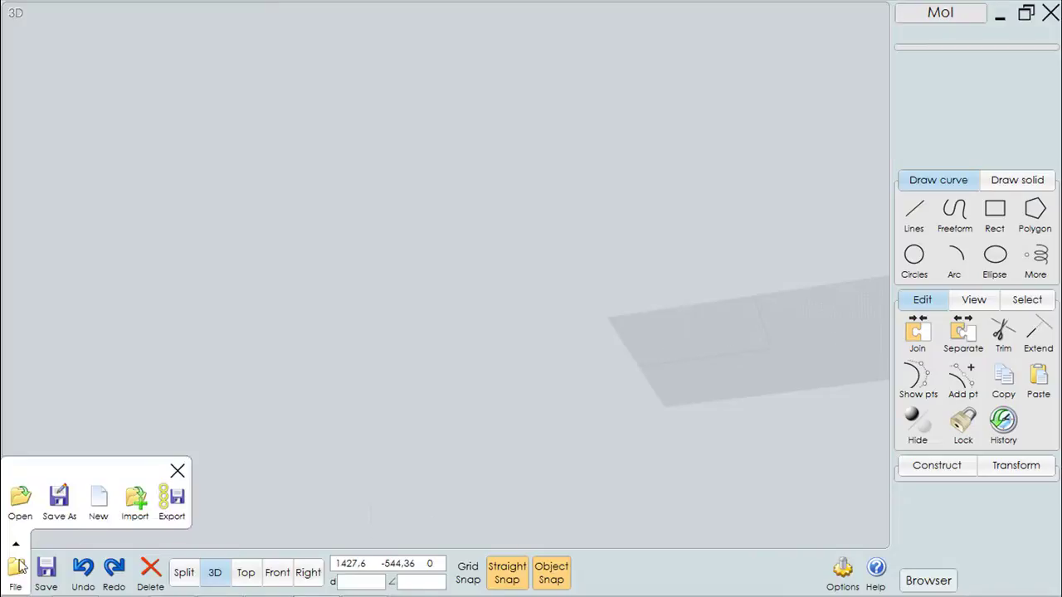
pyautogui.click(136, 498)
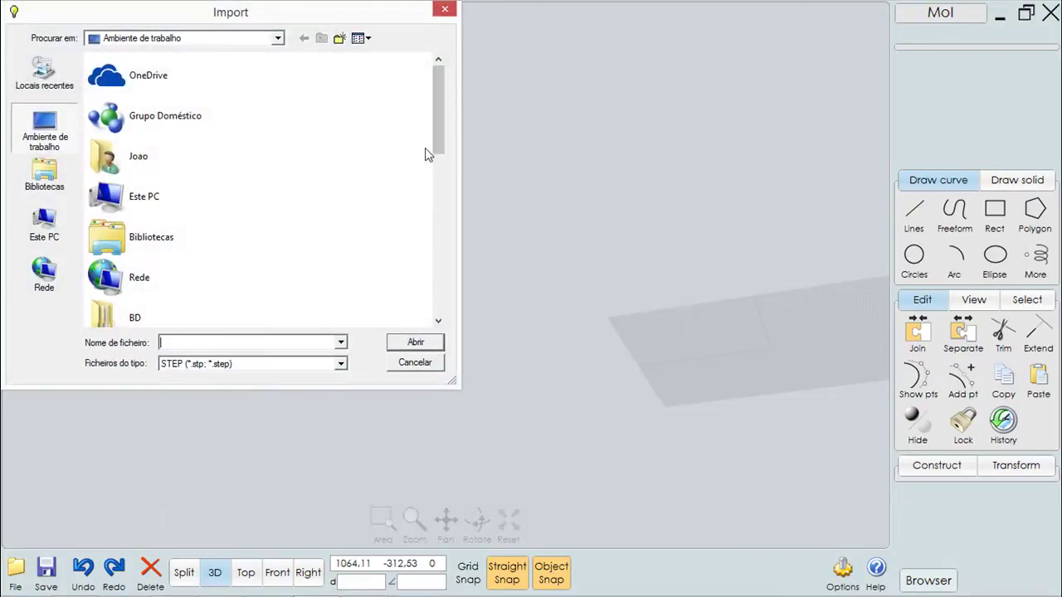
pyautogui.moveTo(439, 144); pyautogui.dragTo(438, 316)
pyautogui.click(125, 308)
pyautogui.click(425, 344)
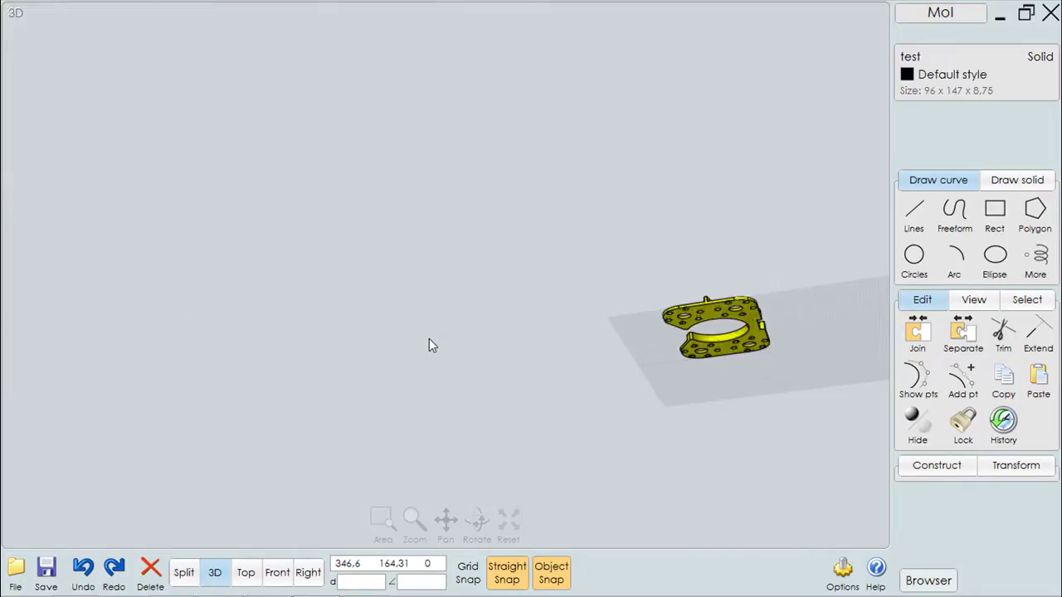
# Step: Fit and rotate the imported solid to inspect its cut faces, then return to VariCAD
pyautogui.moveTo(555, 405); pyautogui.dragTo(564, 516, button='right')
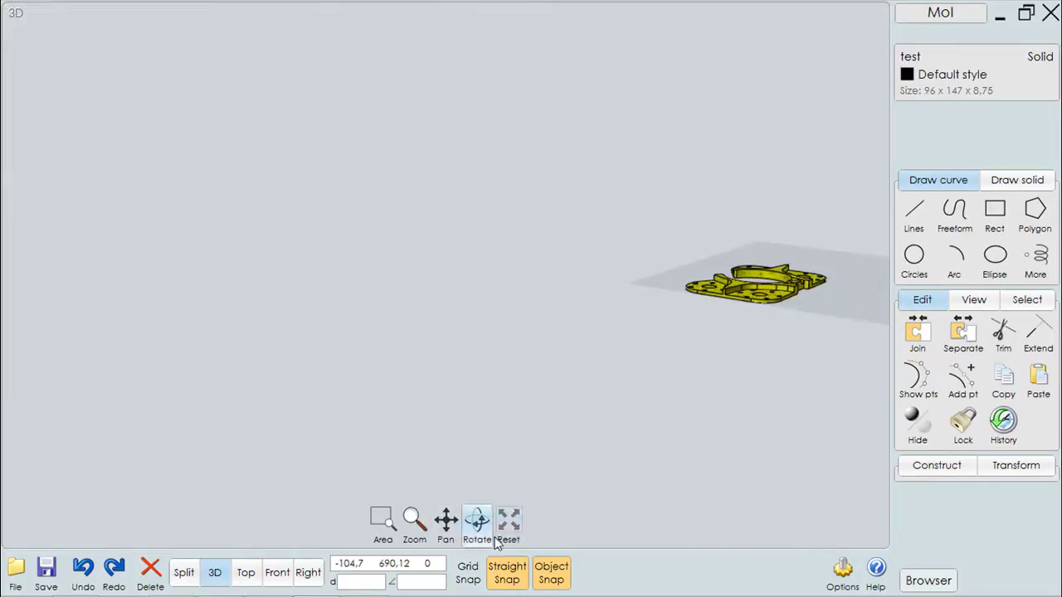
pyautogui.click(509, 523)
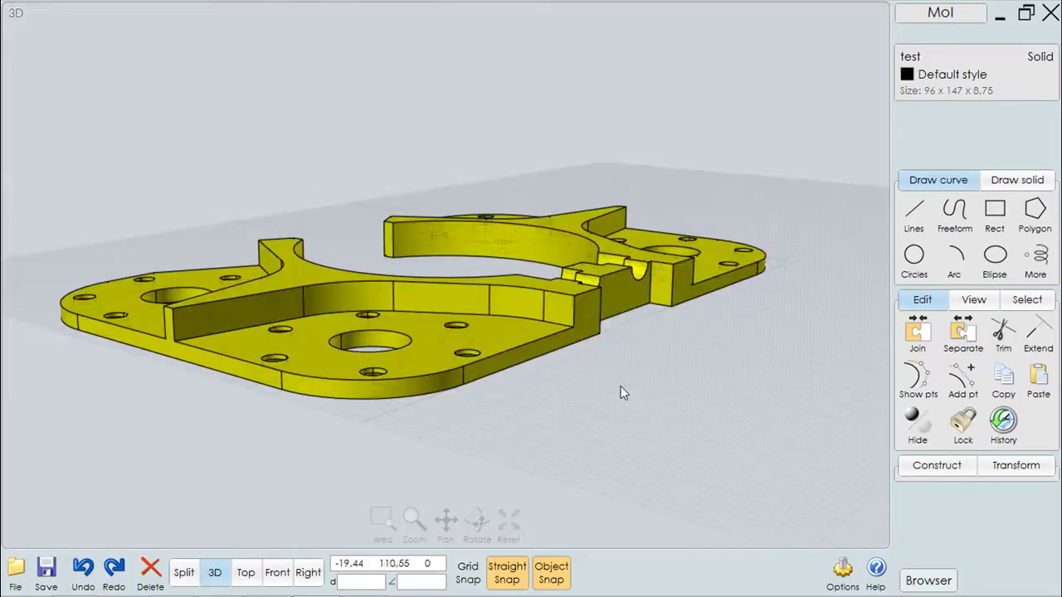
pyautogui.moveTo(611, 399); pyautogui.dragTo(324, 429, button='right')
pyautogui.click(267, 585)
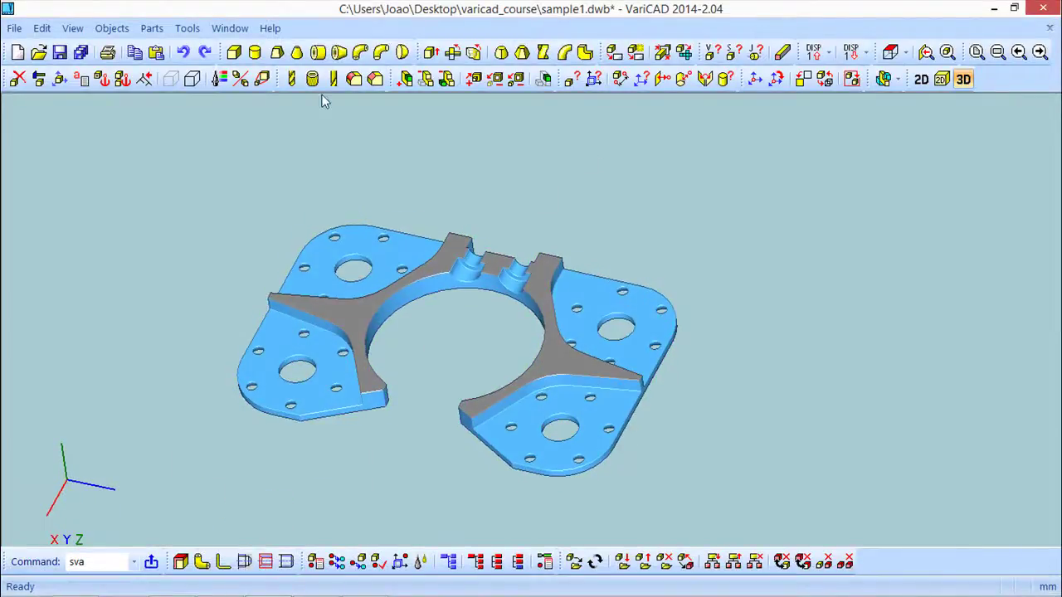
# Step: Turn off section a in 3D Section Management so the plate shows uncut
pyautogui.click(188, 29)
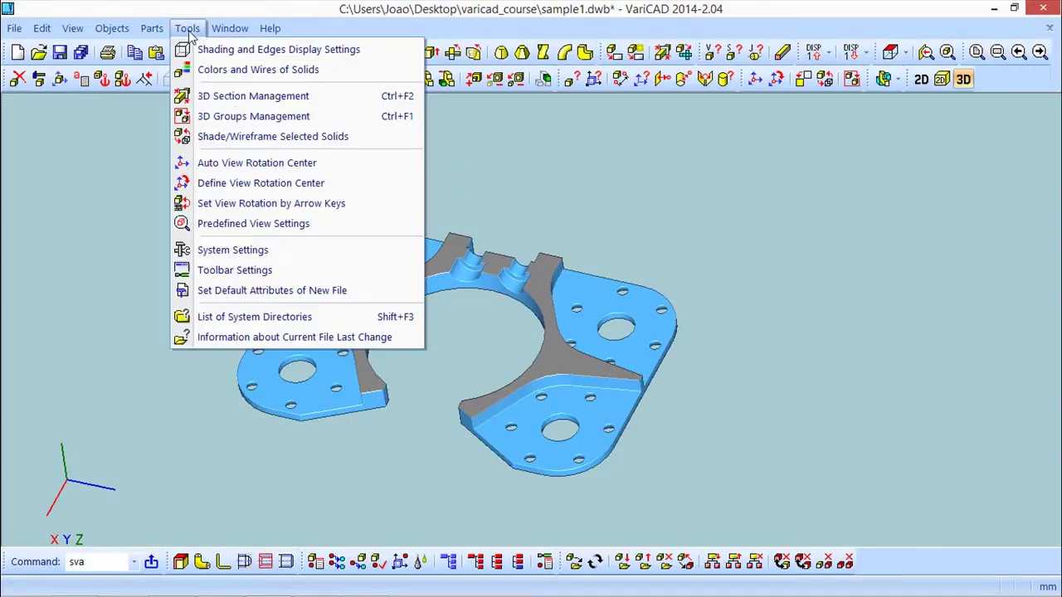
pyautogui.click(190, 96)
pyautogui.rightClick(214, 77)
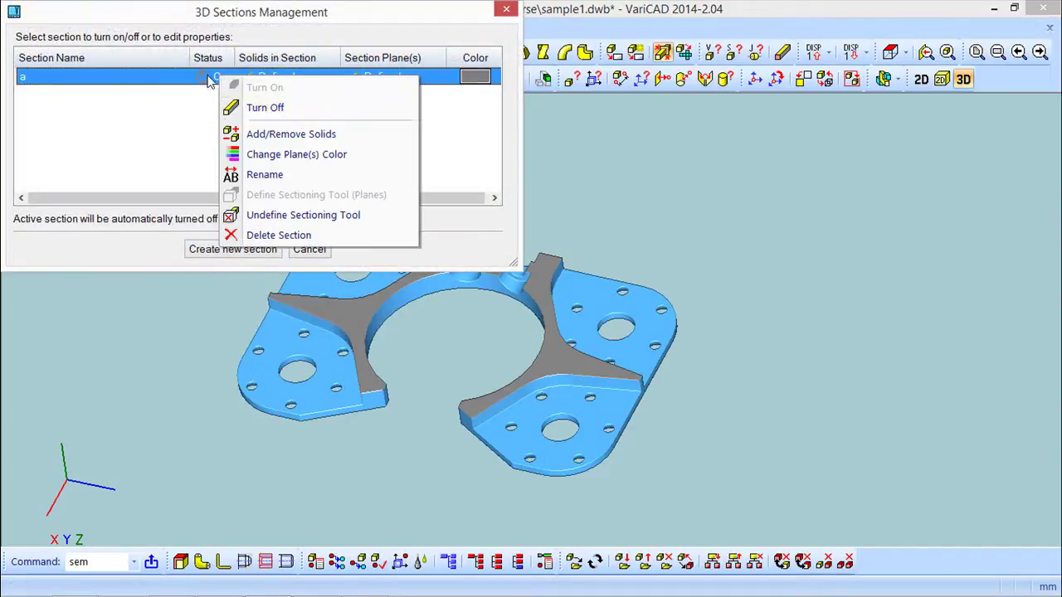
pyautogui.click(278, 107)
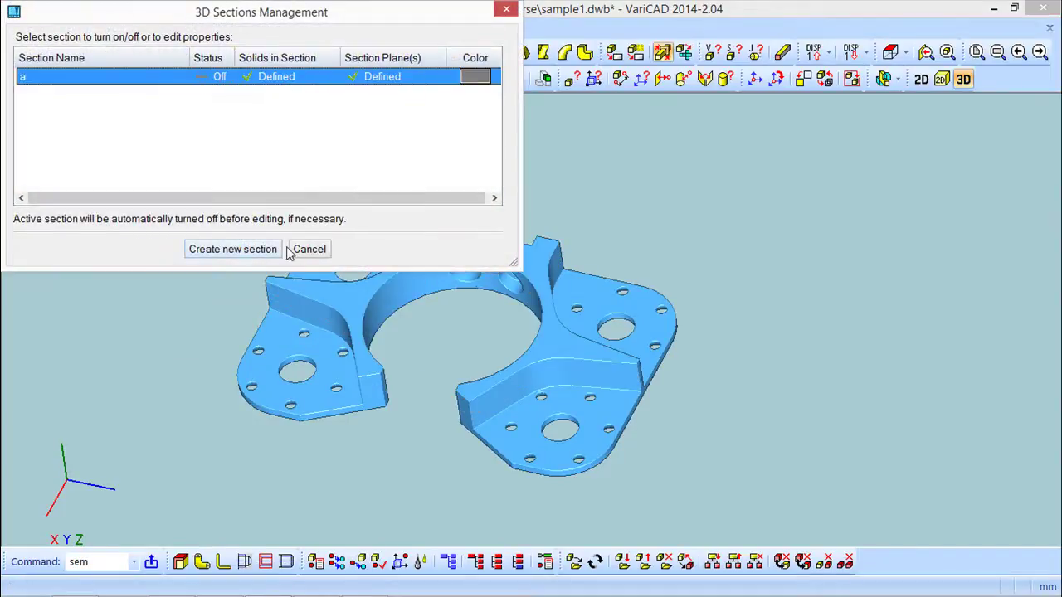
pyautogui.click(505, 9)
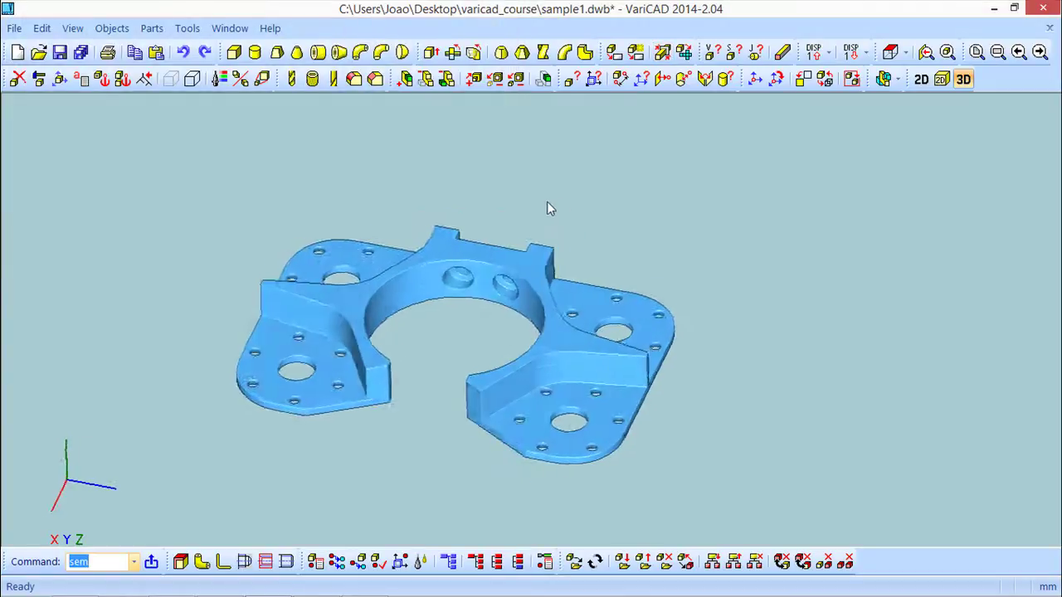
pyautogui.click(12, 26)
pyautogui.moveTo(50, 13)
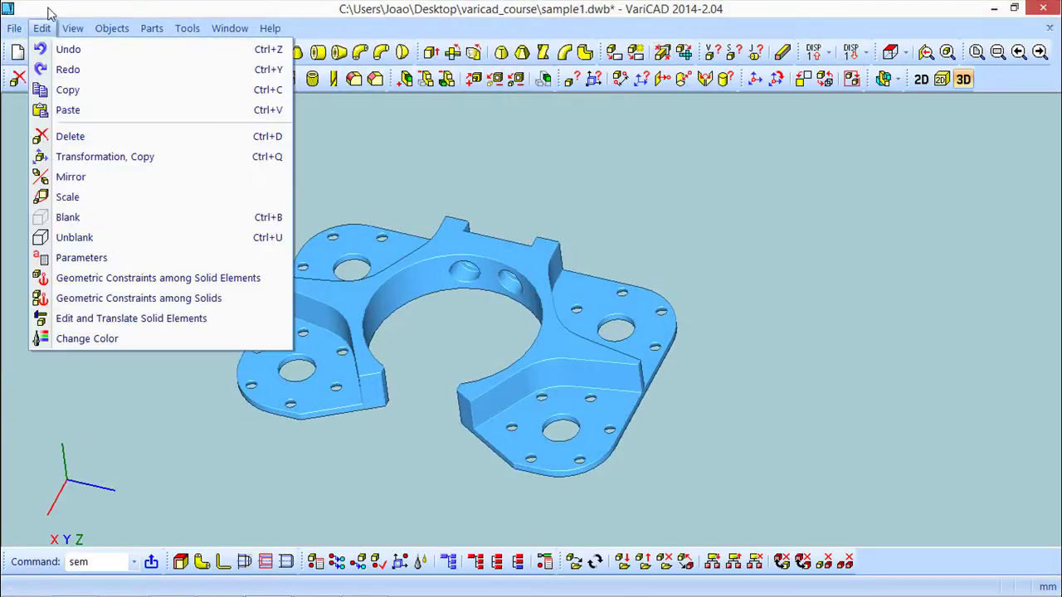
pyautogui.moveTo(15, 30)
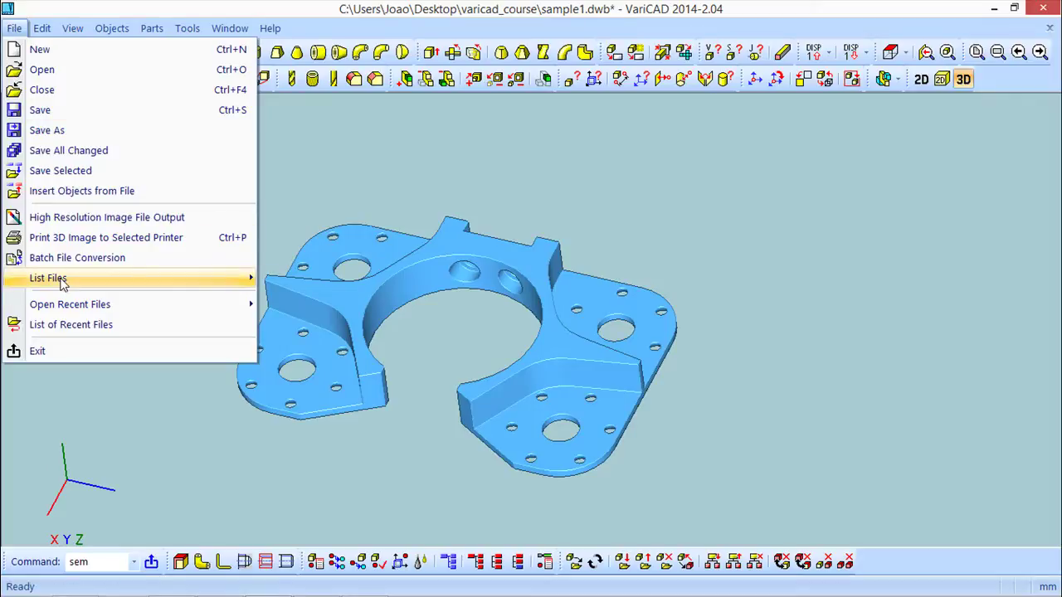
pyautogui.moveTo(62, 284)
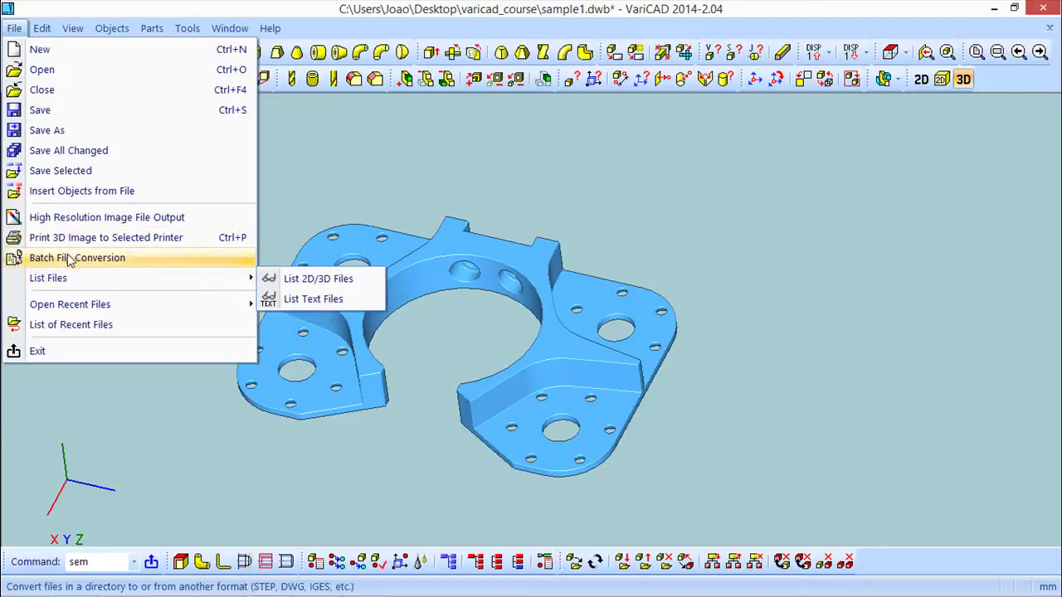
pyautogui.click(203, 37)
pyautogui.click(202, 32)
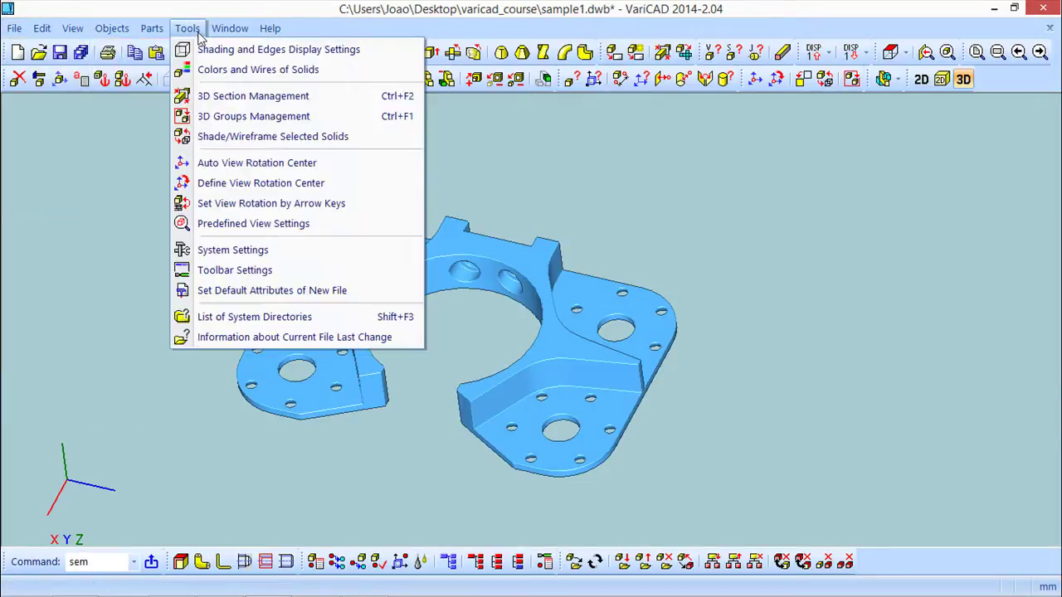
pyautogui.click(233, 321)
pyautogui.moveTo(270, 238); pyautogui.dragTo(365, 118)
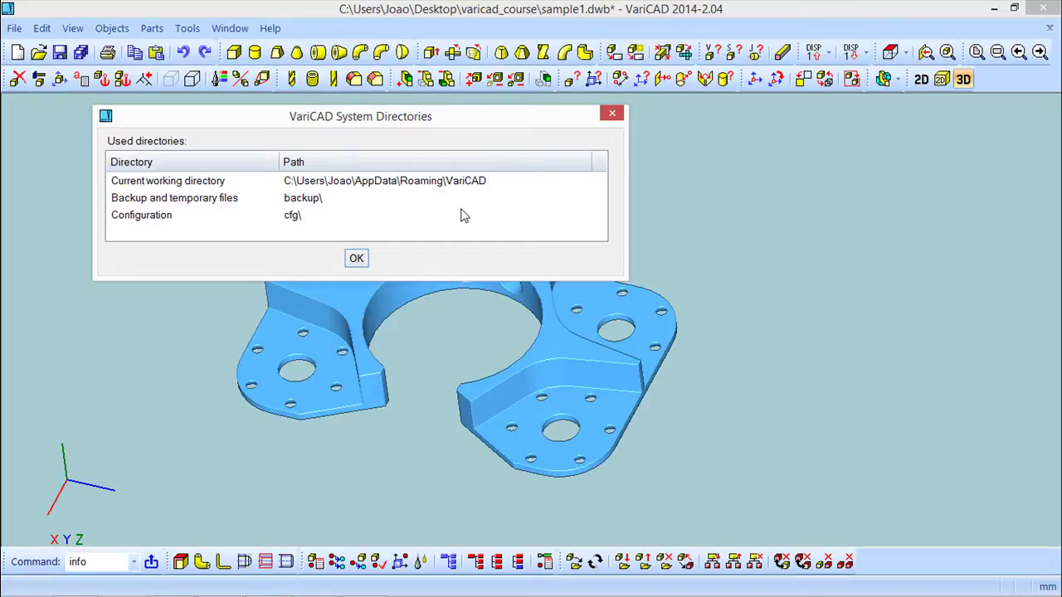
pyautogui.click(358, 260)
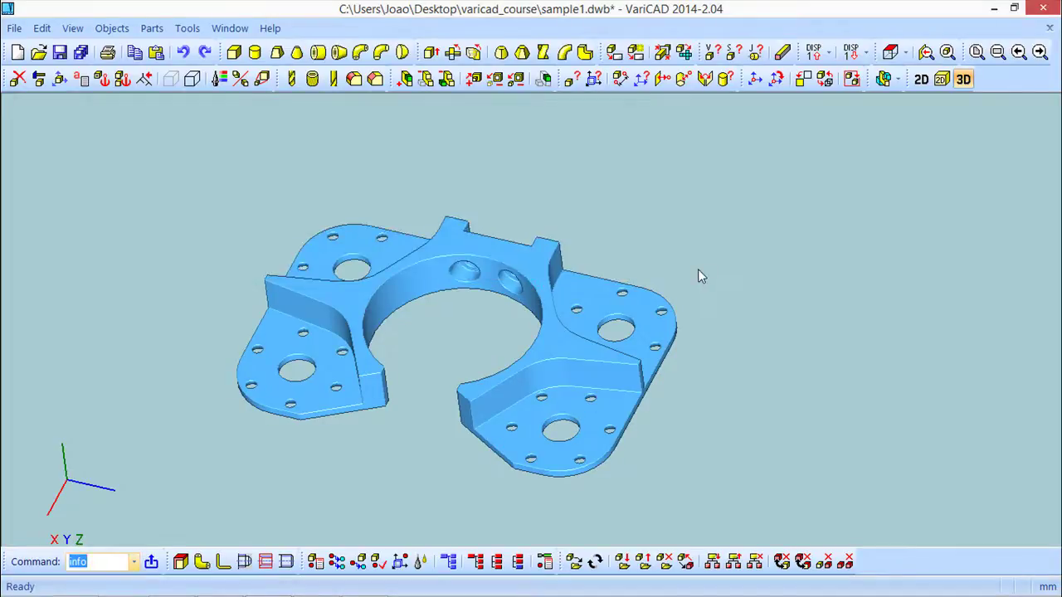